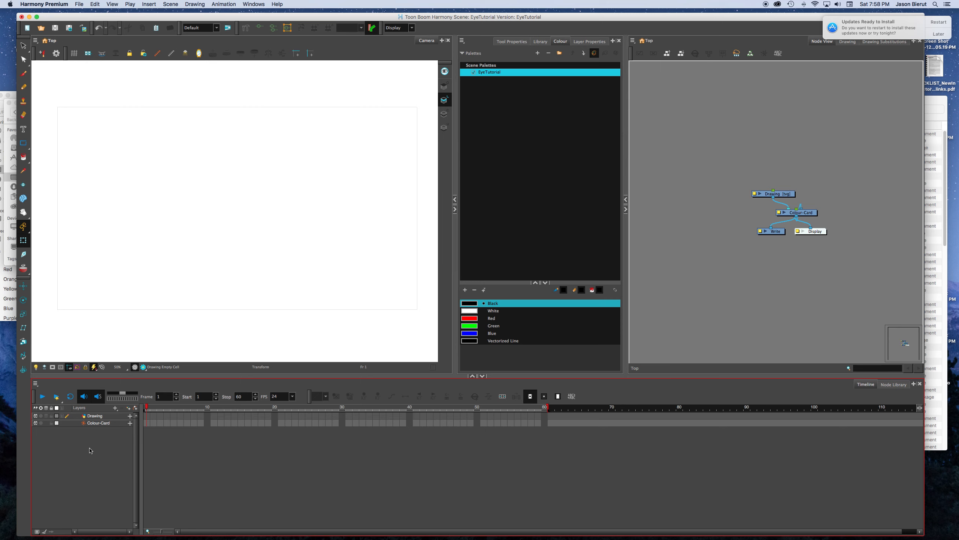
# Step: Lock the Colour-Card layer and spread out the Drawing, Colour-Card, Composite, Write and Display nodes in the node network
pyautogui.click(51, 423)
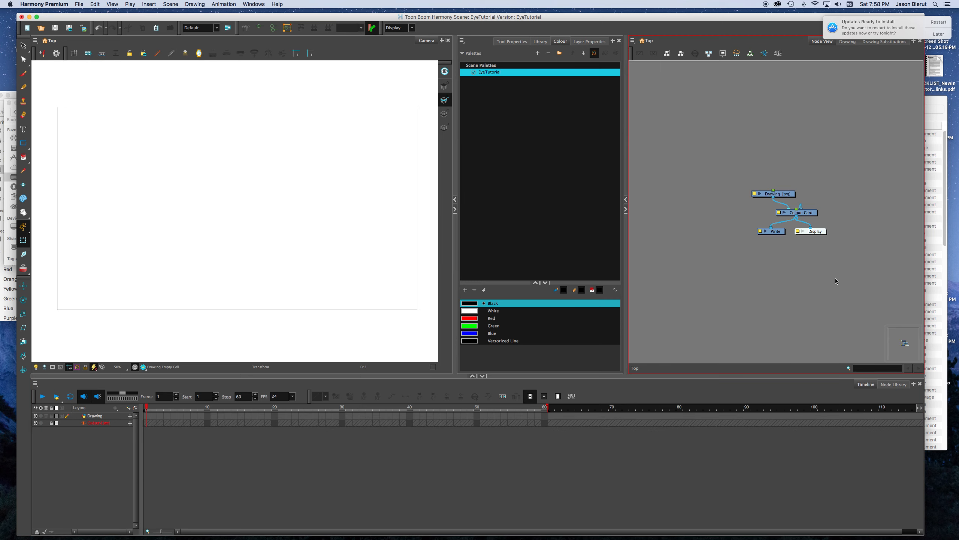
pyautogui.moveTo(813, 211); pyautogui.dragTo(855, 199)
pyautogui.click(843, 225)
pyautogui.moveTo(839, 243); pyautogui.dragTo(751, 208)
pyautogui.moveTo(812, 215); pyautogui.dragTo(813, 262)
pyautogui.click(835, 212)
pyautogui.moveTo(838, 200); pyautogui.dragTo(885, 206)
pyautogui.click(810, 178)
pyautogui.moveTo(784, 195); pyautogui.dragTo(775, 203)
pyautogui.click(815, 180)
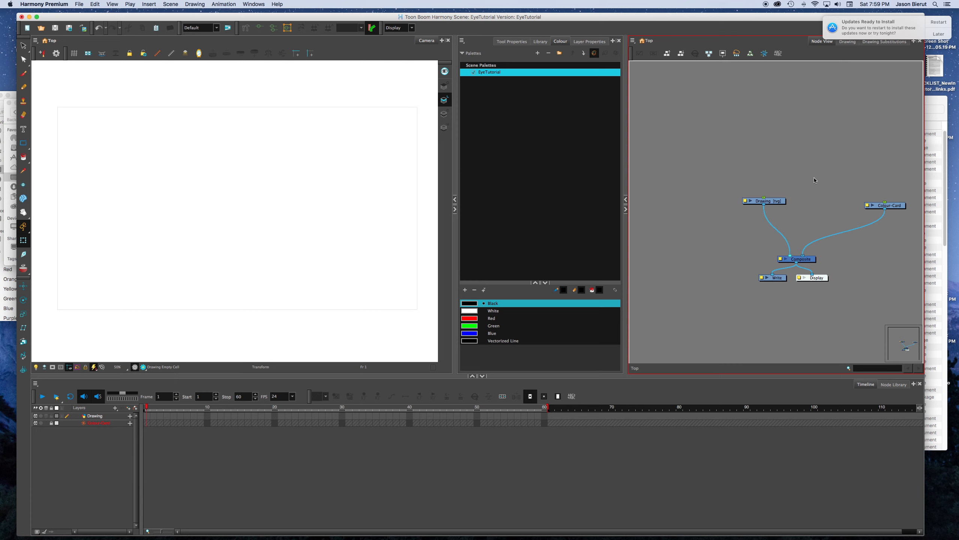
# Step: Delete the Drawing node together with its drawing files and element folders
pyautogui.moveTo(805, 185)
pyautogui.mouseDown()
pyautogui.moveTo(750, 191)
pyautogui.moveTo(738, 212)
pyautogui.mouseUp()
pyautogui.press('Delete')
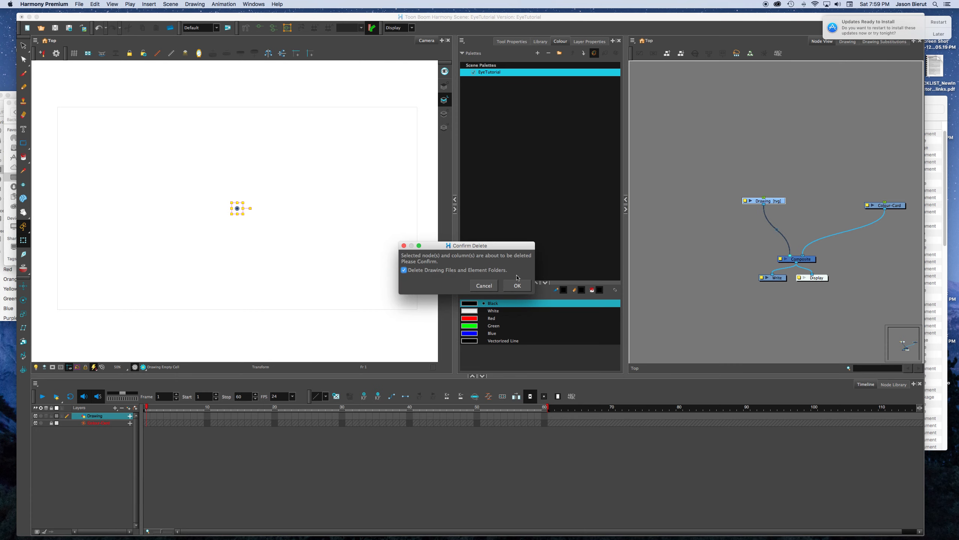
pyautogui.press('Return')
# Step: Enlarge the swatch list and add four new colour swatches to the EyeTutorial palette
pyautogui.click(488, 78)
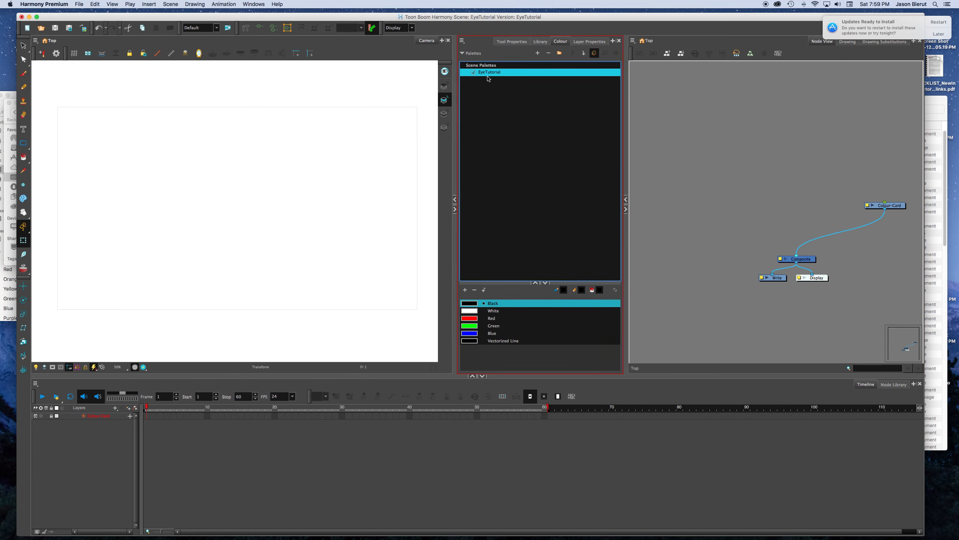
pyautogui.moveTo(500, 282); pyautogui.dragTo(501, 244)
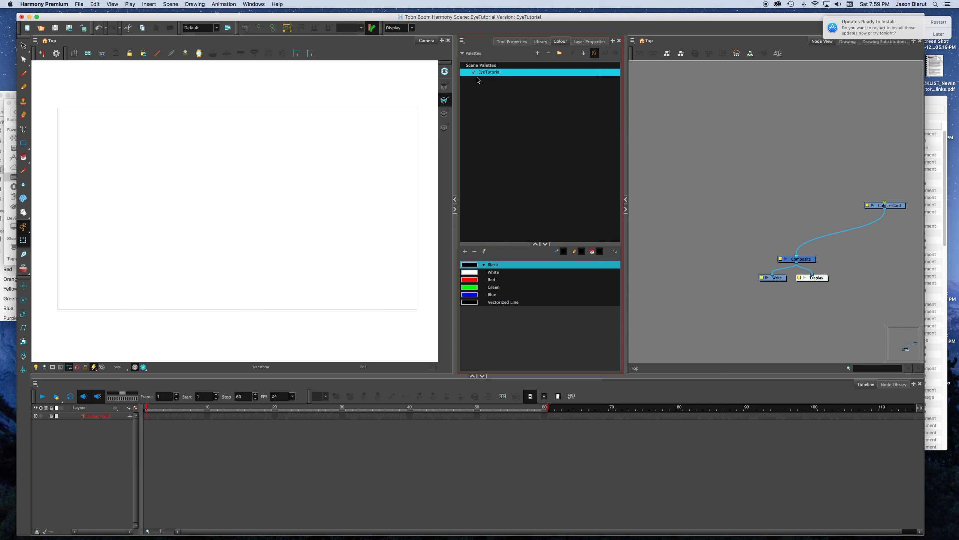
pyautogui.click(466, 252)
pyautogui.click(466, 252)
pyautogui.click(466, 252)
pyautogui.click(466, 251)
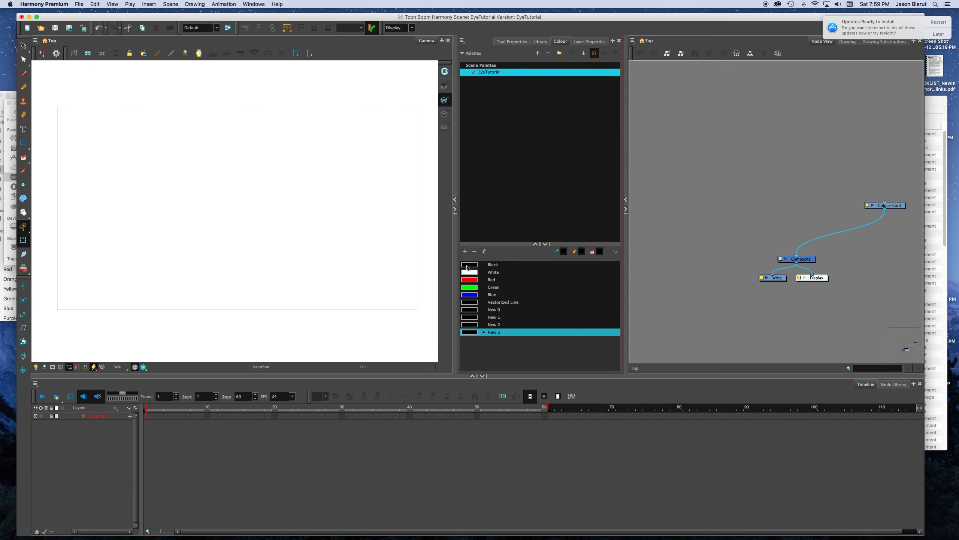
# Step: Rename the four new swatches as l-eye, eyewhite, iris and pupil
pyautogui.doubleClick(475, 310)
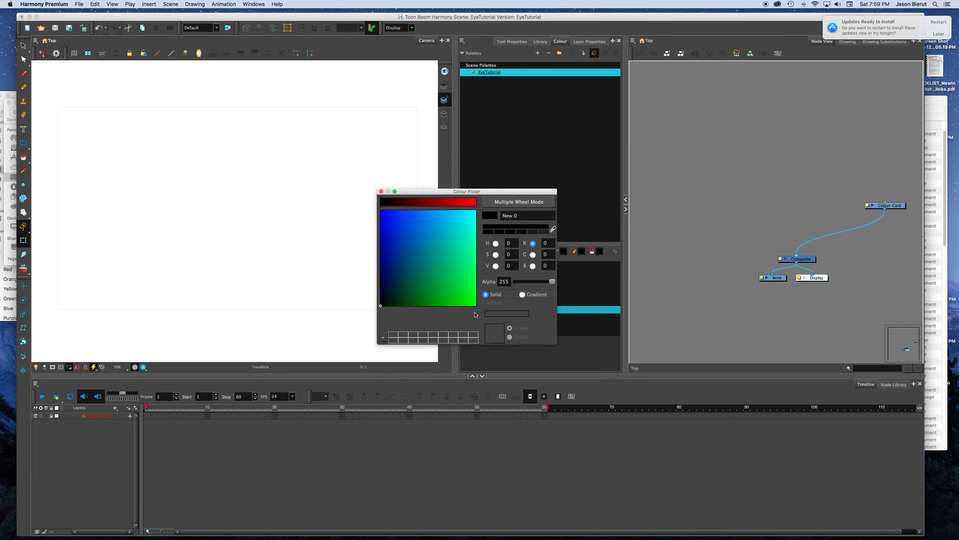
pyautogui.click(381, 191)
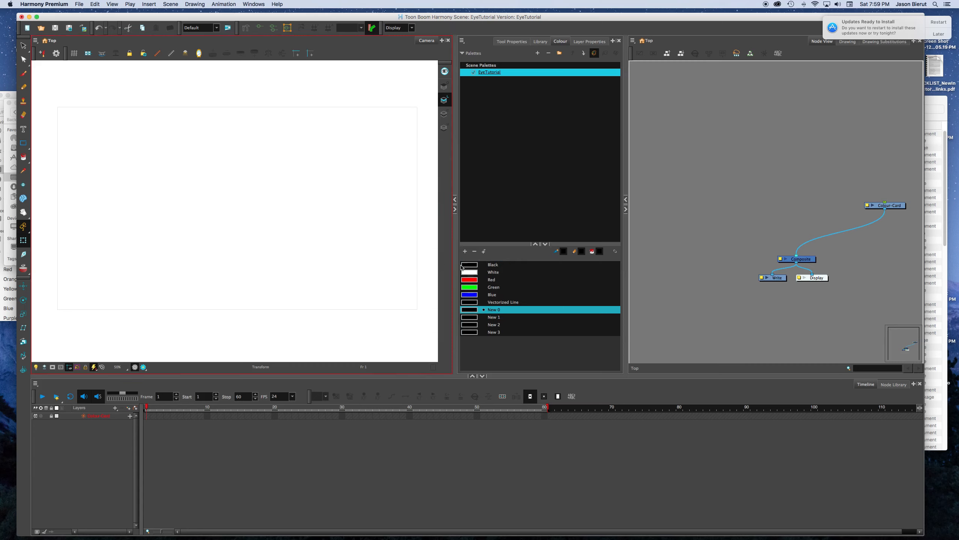
pyautogui.doubleClick(495, 309)
pyautogui.write('E')
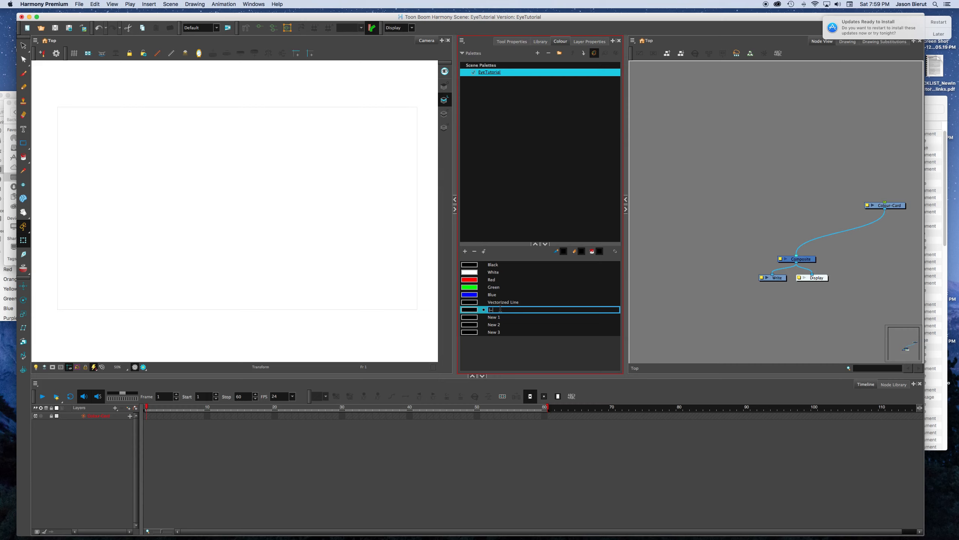
pyautogui.press('Tab')
pyautogui.write('eyewhitge')
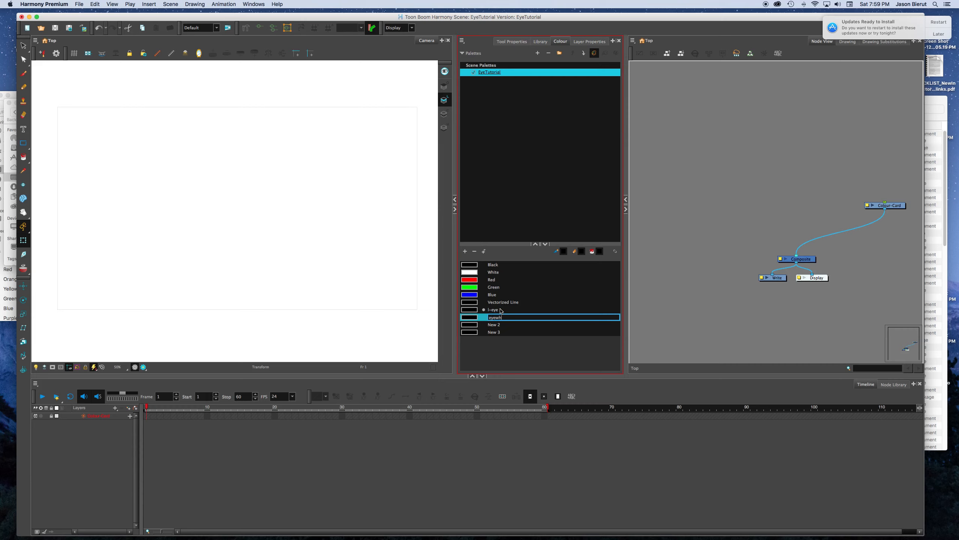
pyautogui.press('Tab')
pyautogui.write('ire')
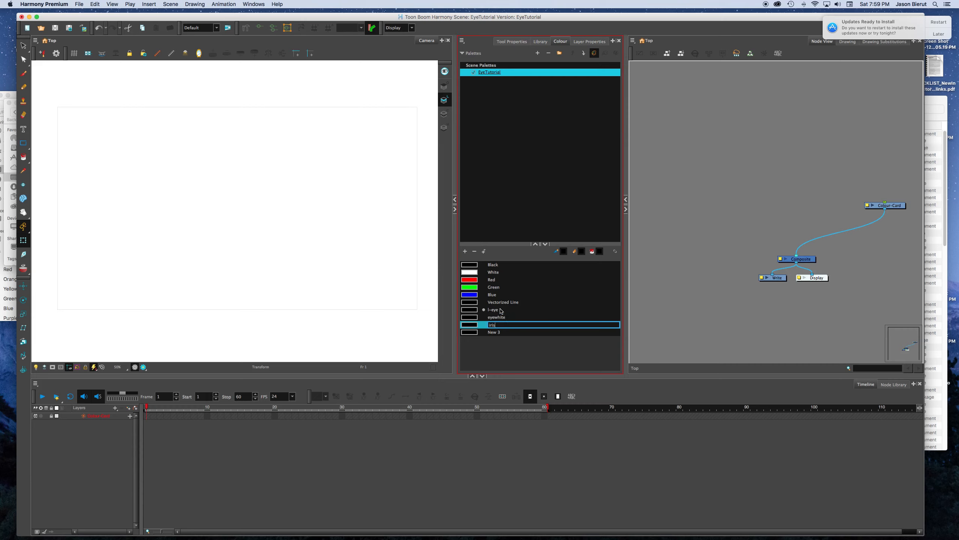
pyautogui.press('Tab')
pyautogui.write('p')
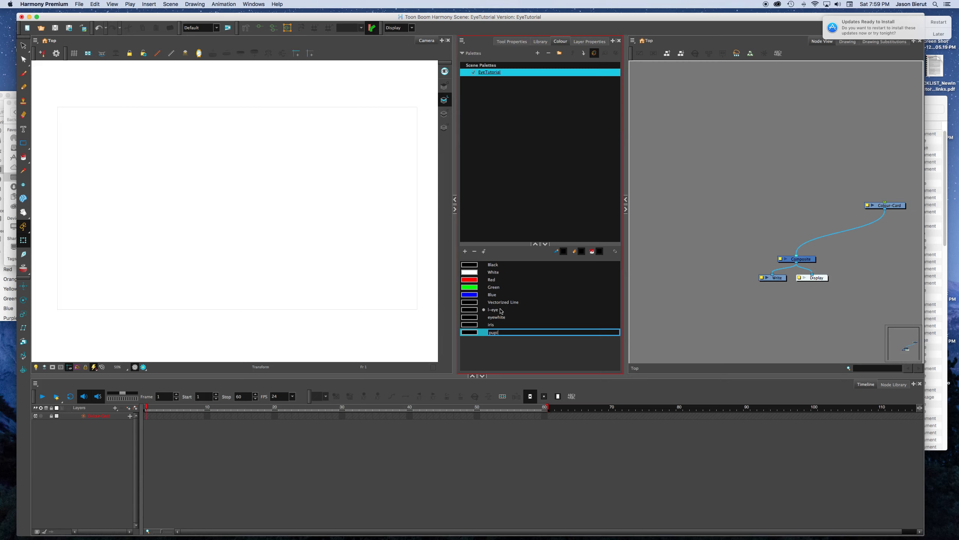
pyautogui.press('Tab')
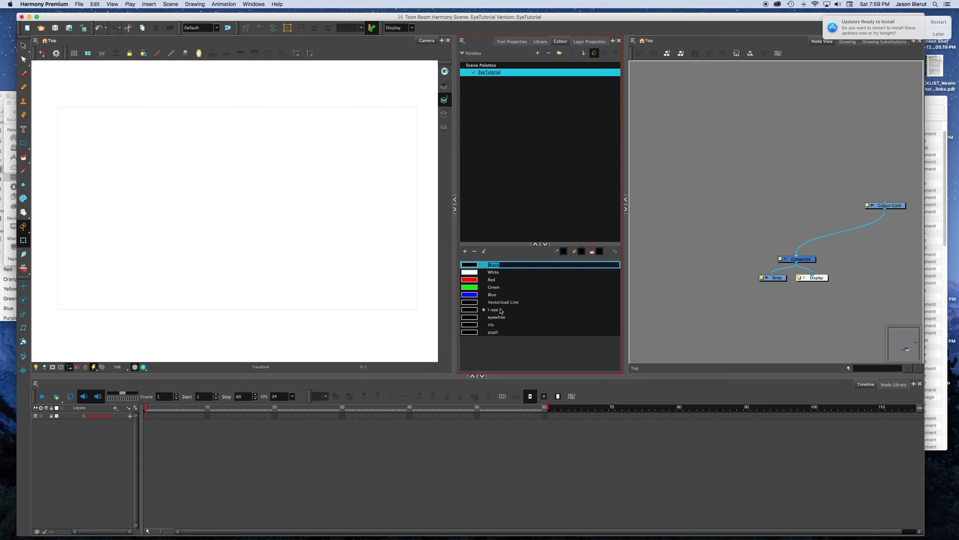
# Step: Set the l-eye swatch to a reddish brown with RGB 137, 68, 46
pyautogui.click(474, 312)
pyautogui.doubleClick(474, 312)
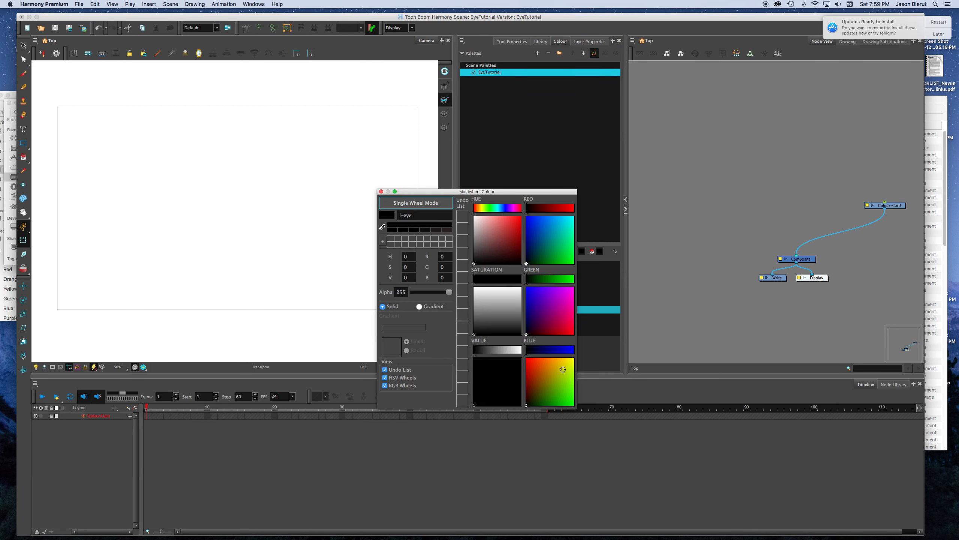
pyautogui.click(552, 363)
pyautogui.click(543, 362)
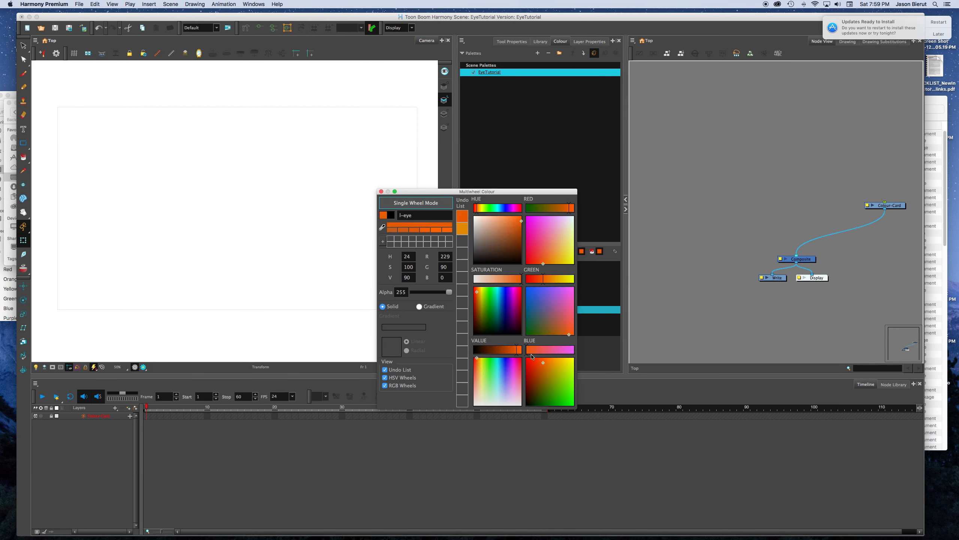
pyautogui.click(549, 362)
pyautogui.moveTo(511, 279); pyautogui.dragTo(500, 279)
pyautogui.click(384, 229)
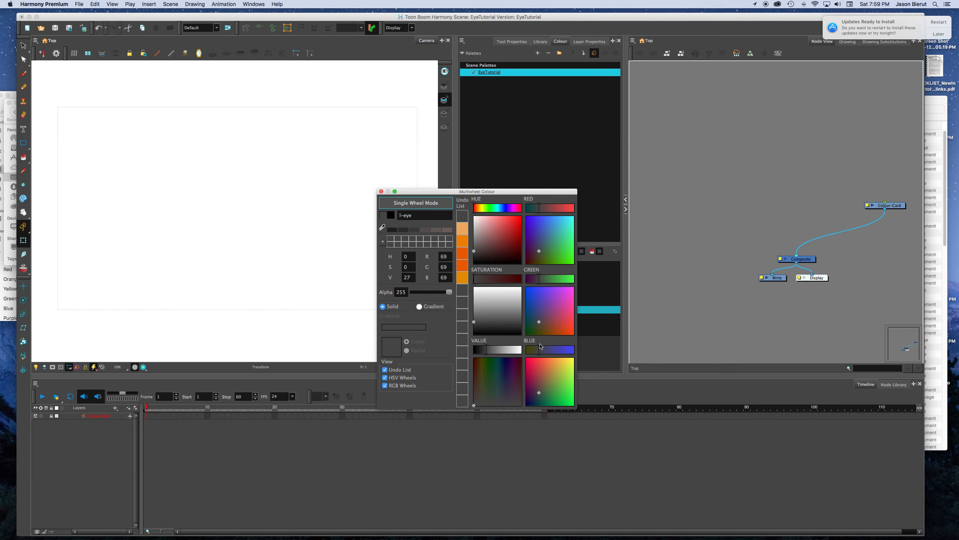
pyautogui.click(551, 326)
pyautogui.click(554, 321)
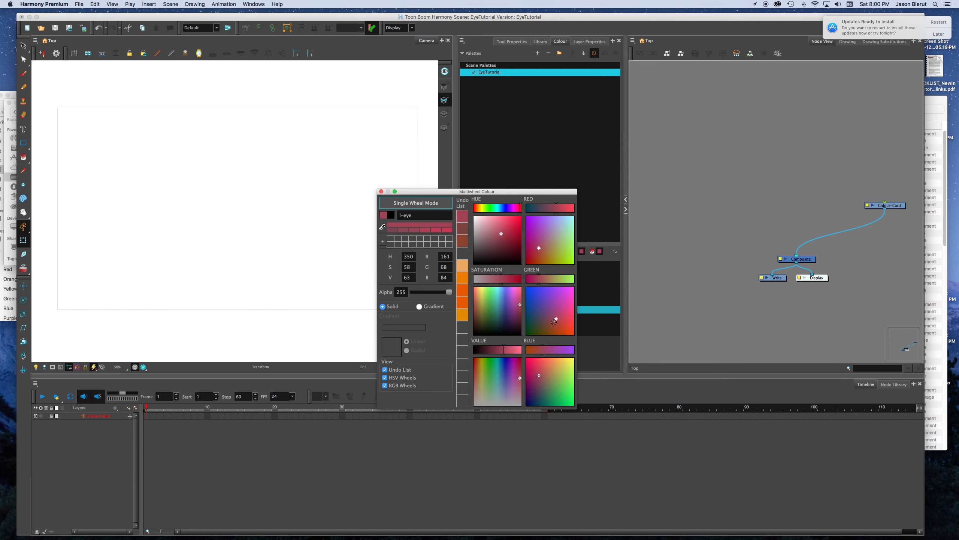
pyautogui.click(552, 323)
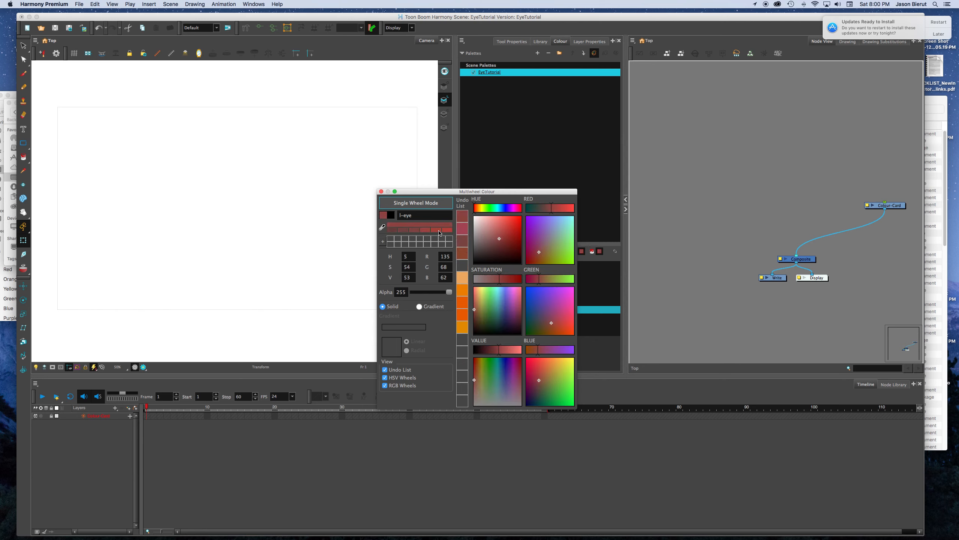
pyautogui.click(462, 253)
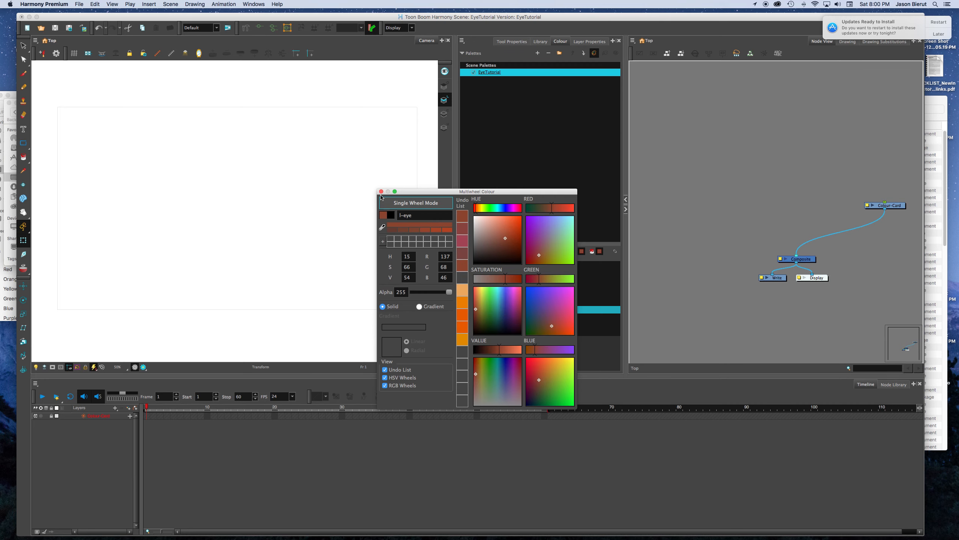
pyautogui.click(381, 191)
# Step: Set the eyewhite swatch to a warm off-white with RGB 243, 231, 226
pyautogui.click(493, 318)
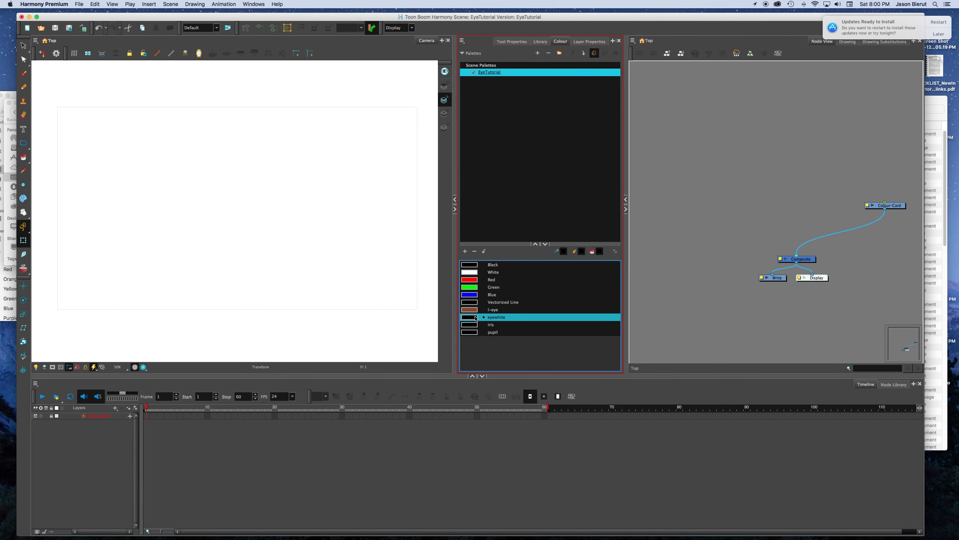
pyautogui.doubleClick(476, 319)
pyautogui.click(473, 286)
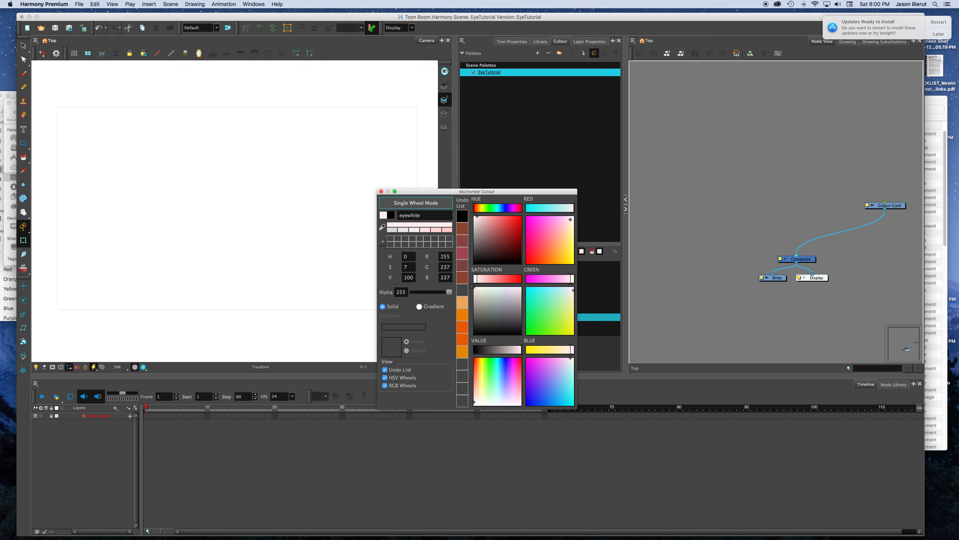
pyautogui.click(392, 225)
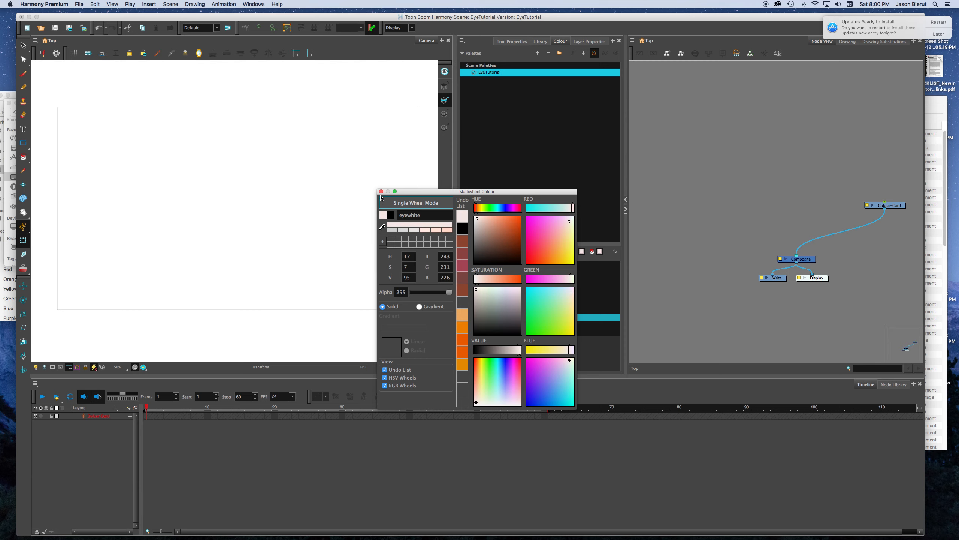
pyautogui.click(382, 191)
# Step: Set the iris swatch to bright blue with RGB 0, 181, 235
pyautogui.click(472, 326)
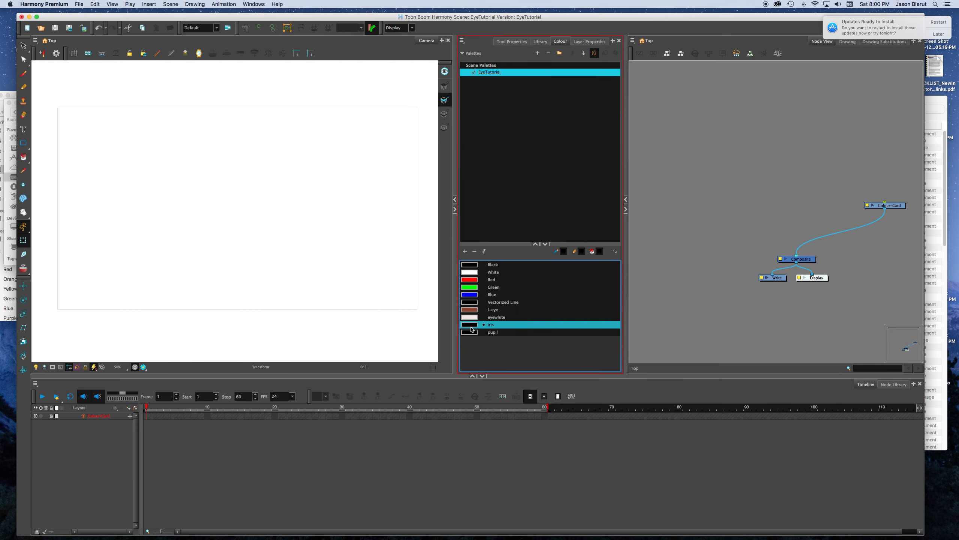
pyautogui.doubleClick(471, 328)
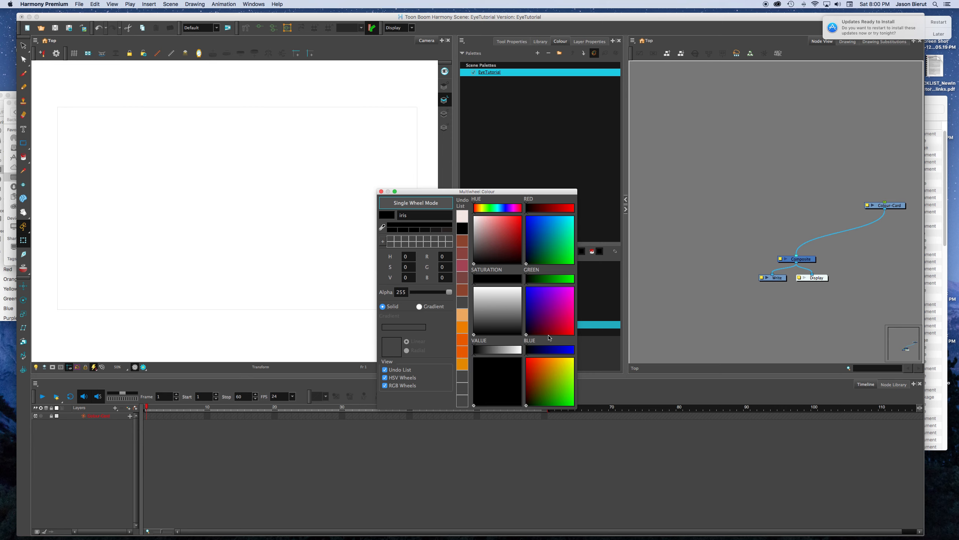
pyautogui.click(560, 219)
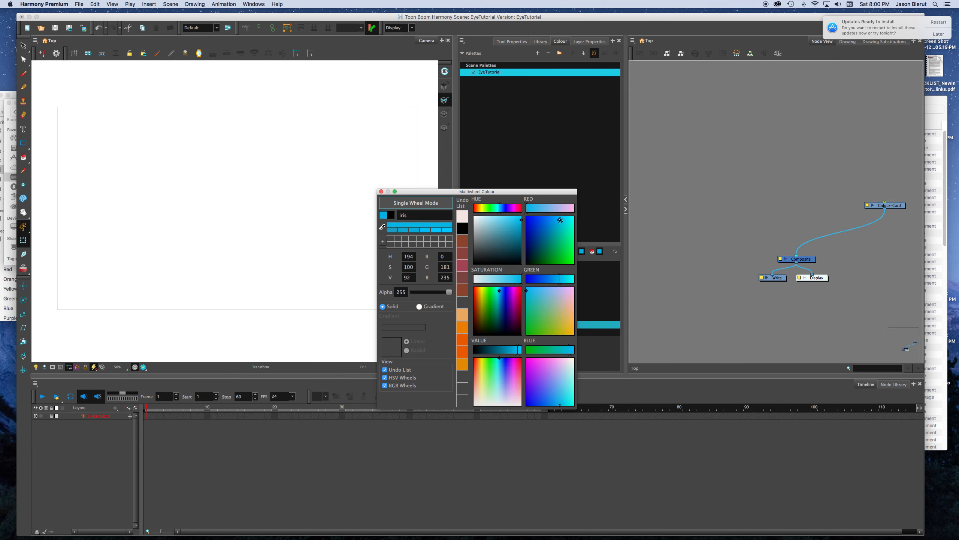
pyautogui.click(382, 191)
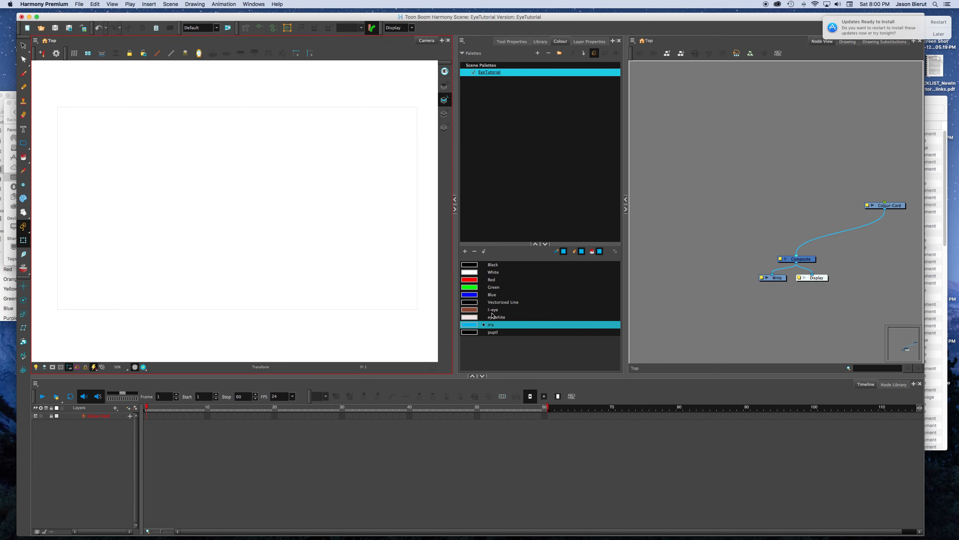
# Step: Add another swatch to the palette, name it eye_HL and set its colour to white
pyautogui.click(494, 335)
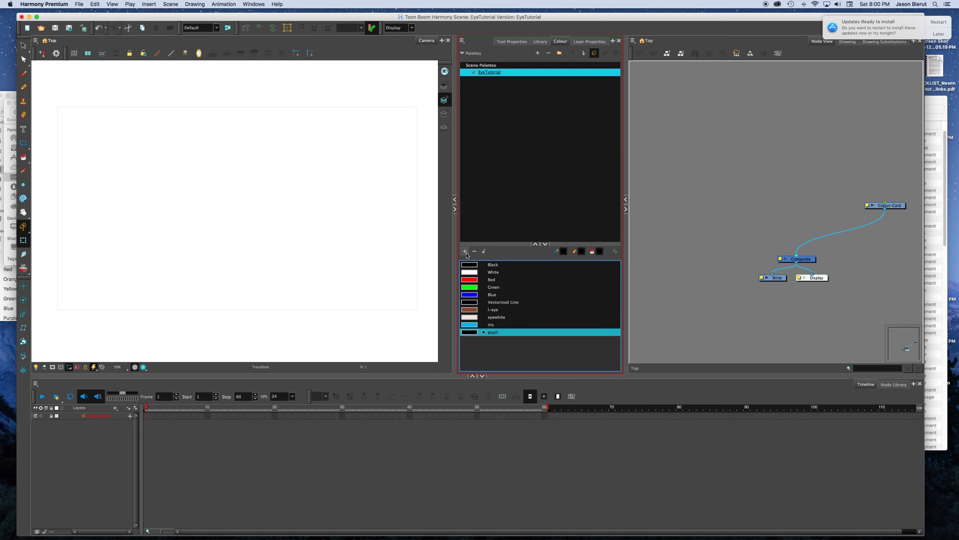
pyautogui.click(465, 252)
pyautogui.doubleClick(476, 342)
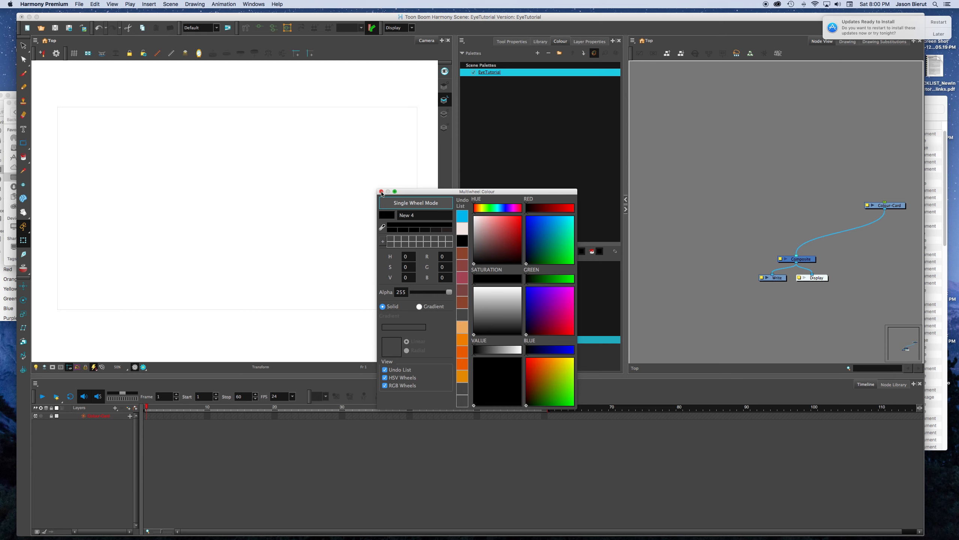
pyautogui.click(381, 192)
pyautogui.doubleClick(497, 340)
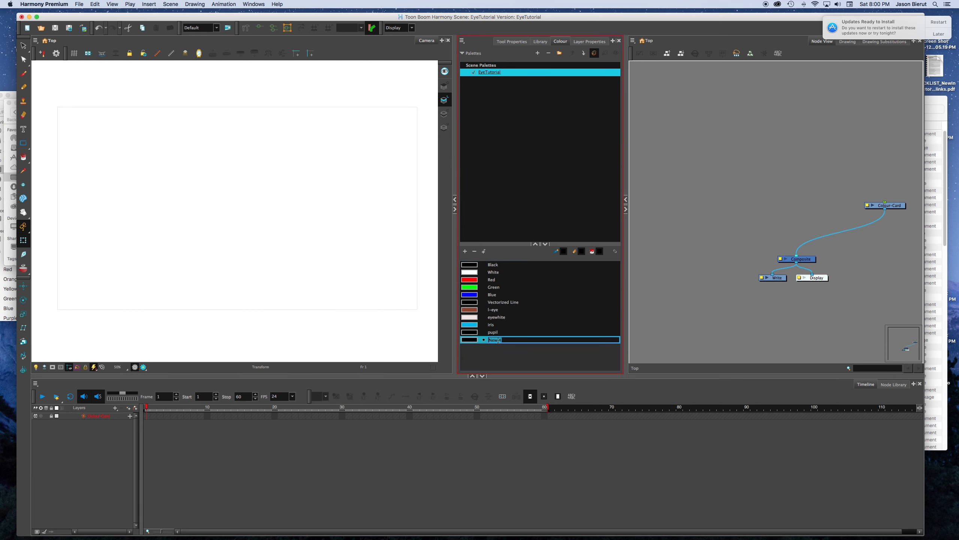
pyautogui.write('eye_HL')
pyautogui.click(523, 351)
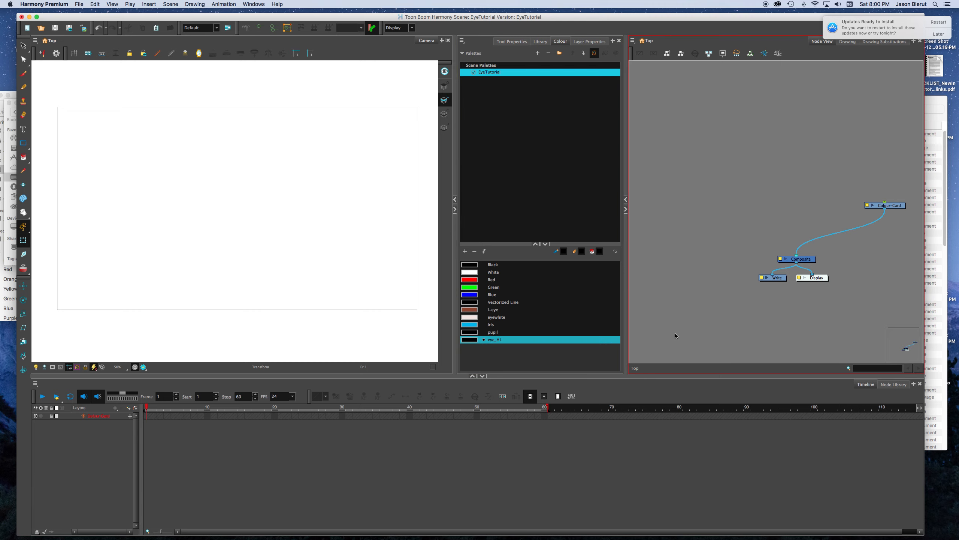
pyautogui.doubleClick(472, 343)
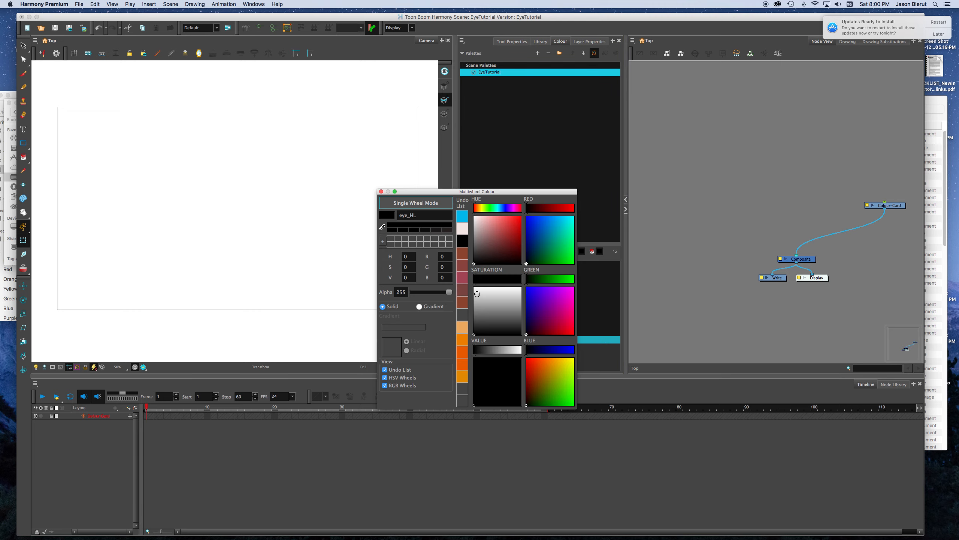
pyautogui.click(381, 191)
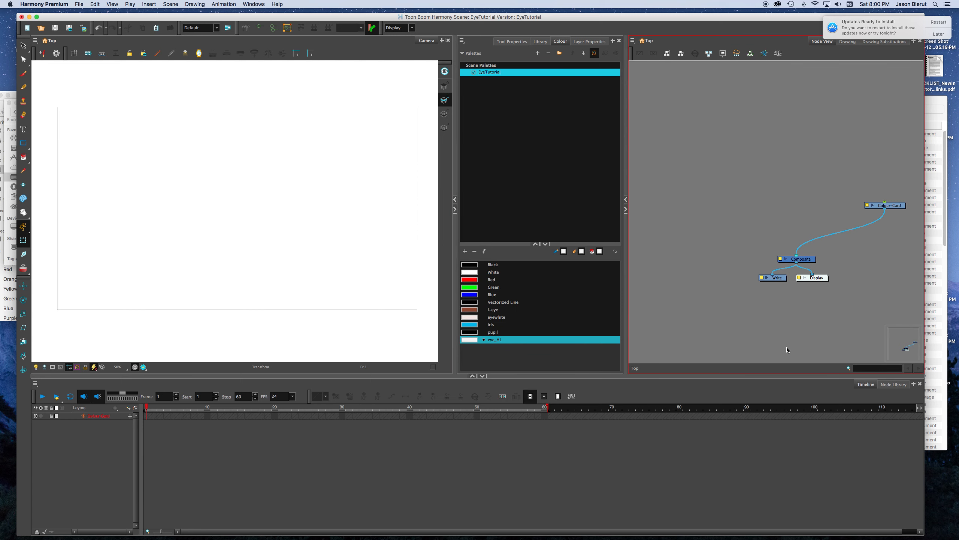
# Step: Make l-eye the current colour and add a vector drawing layer named Eye
pyautogui.click(508, 310)
pyautogui.click(107, 426)
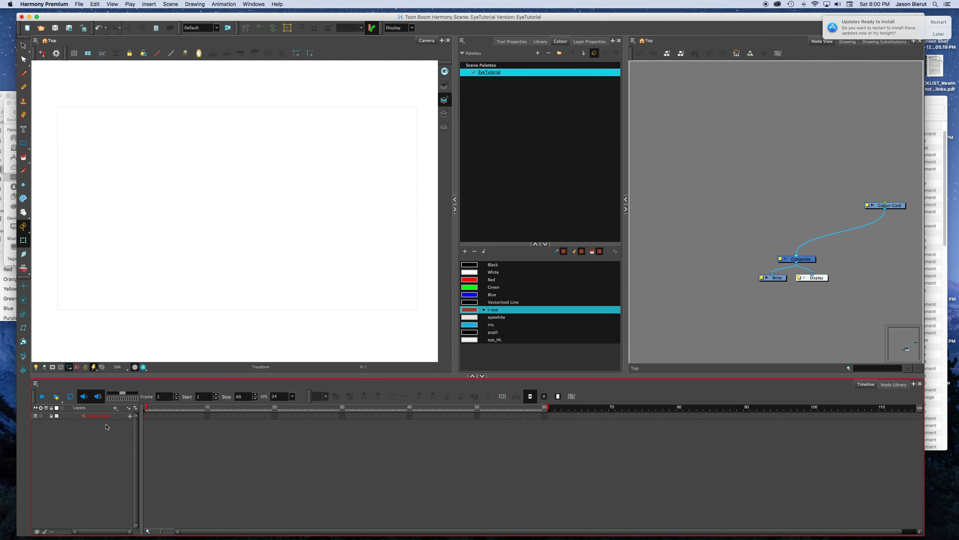
pyautogui.click(129, 410)
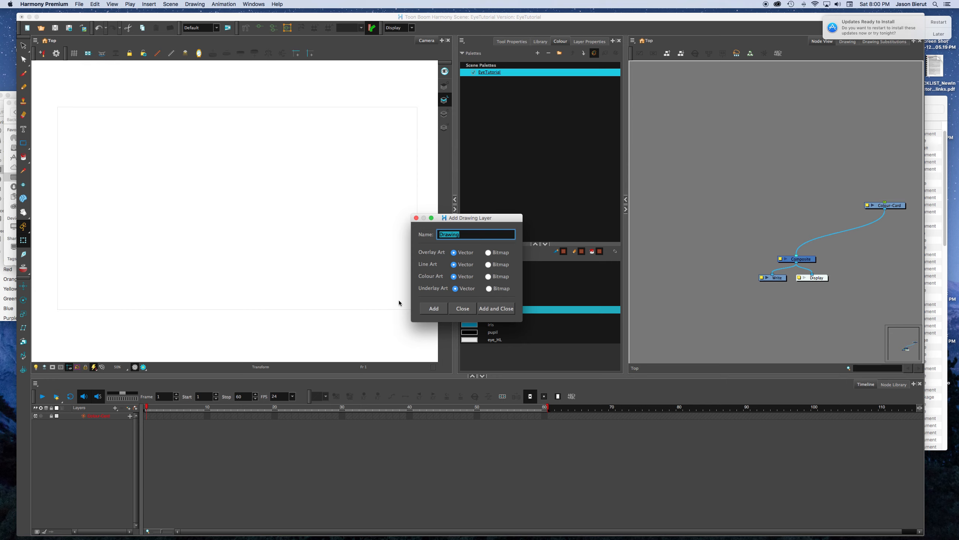
pyautogui.write('Eye')
pyautogui.click(434, 309)
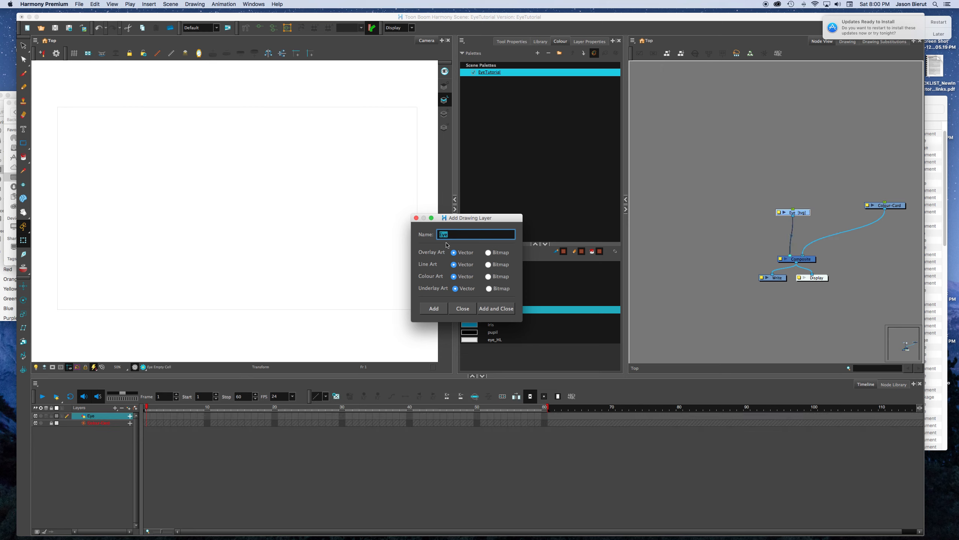
# Step: Add a vector drawing layer named Pupil and arrange the Pupil and Eye nodes side by side above the Composite
pyautogui.write('Pupil')
pyautogui.click(492, 308)
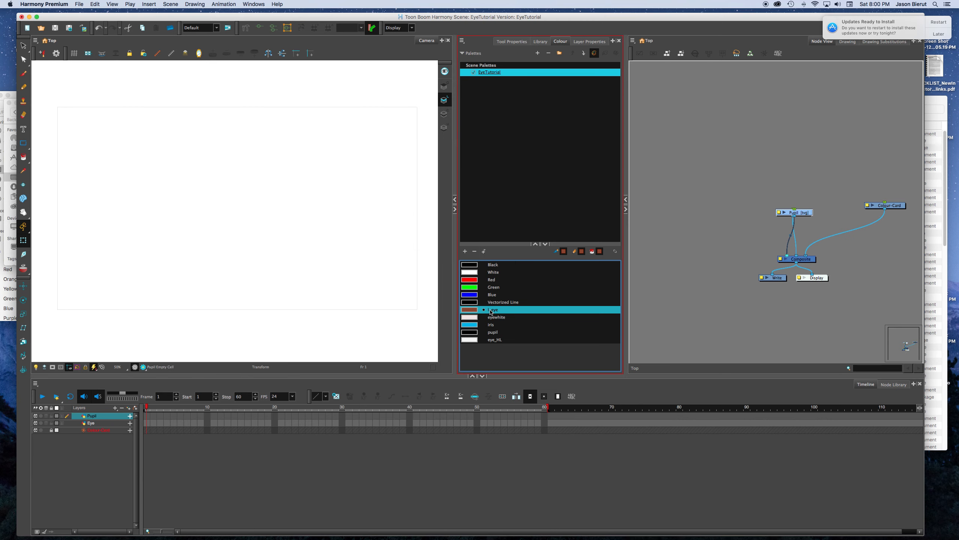
pyautogui.click(800, 225)
pyautogui.moveTo(800, 213)
pyautogui.mouseDown()
pyautogui.moveTo(757, 206)
pyautogui.moveTo(808, 208)
pyautogui.mouseUp()
# Step: Unlink the tool colours, set the pencil to l-eye and the paint to eyewhite, and choose the Ellipse tool
pyautogui.click(489, 311)
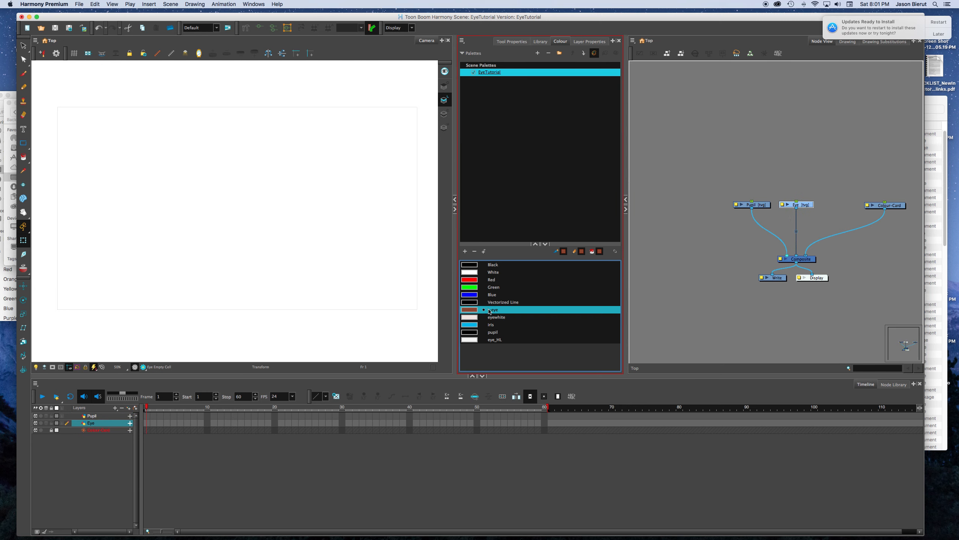
pyautogui.click(614, 253)
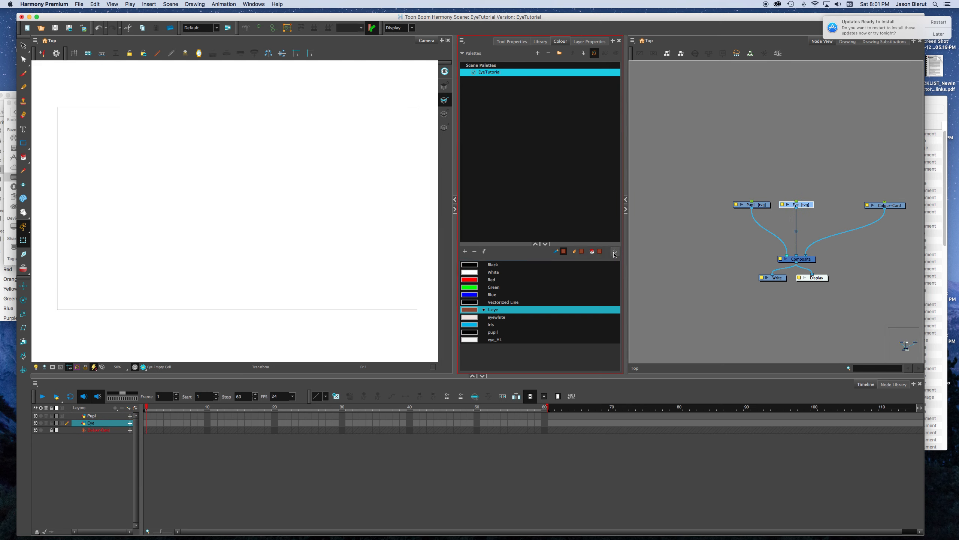
pyautogui.click(581, 252)
pyautogui.click(600, 252)
pyautogui.click(496, 319)
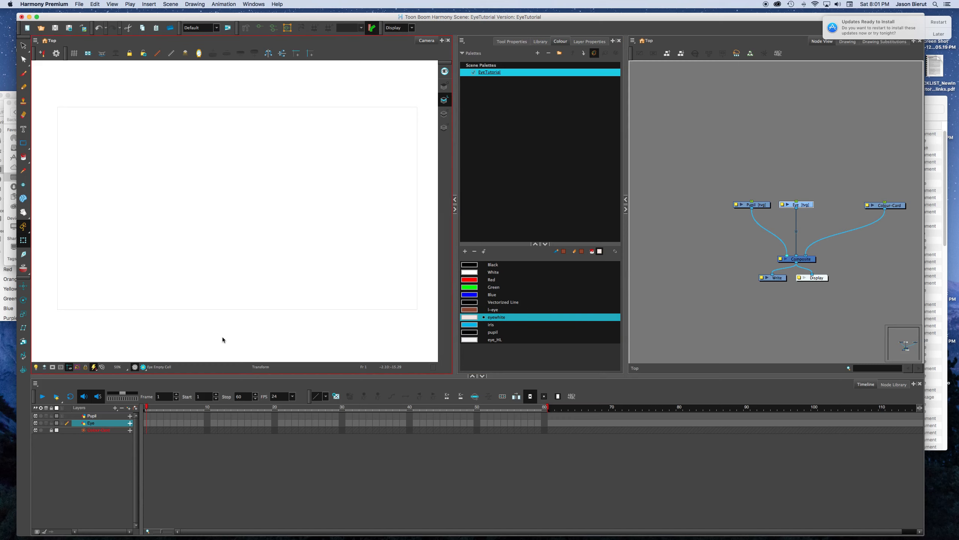
pyautogui.moveTo(23, 142); pyautogui.dragTo(46, 149)
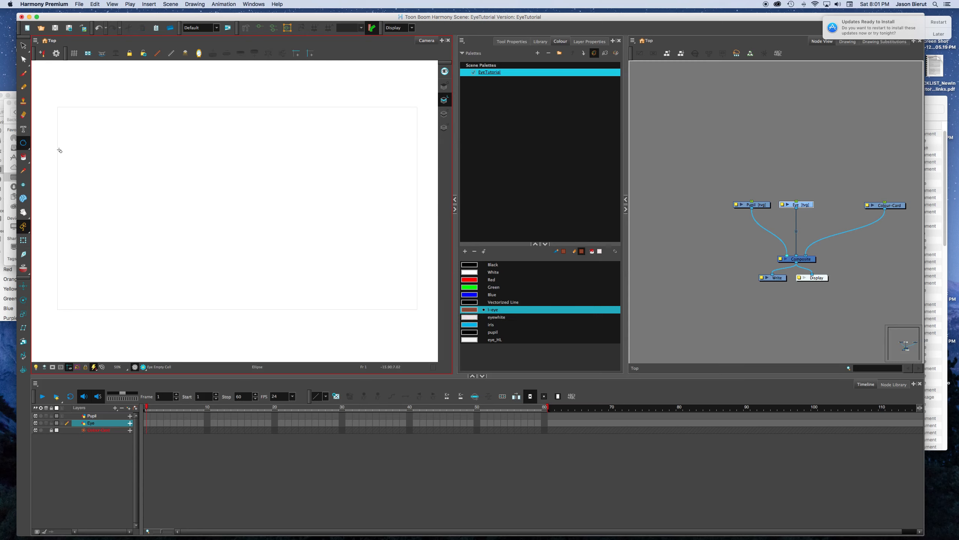
# Step: Delete the Colour-Card layer from the scene
pyautogui.click(97, 430)
pyautogui.click(847, 177)
pyautogui.moveTo(847, 177); pyautogui.dragTo(878, 225)
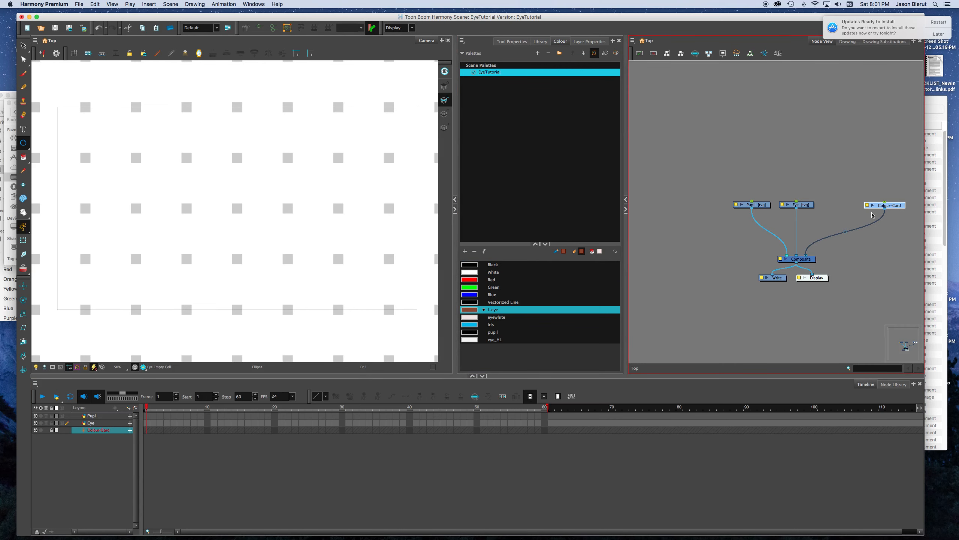
pyautogui.press('Delete')
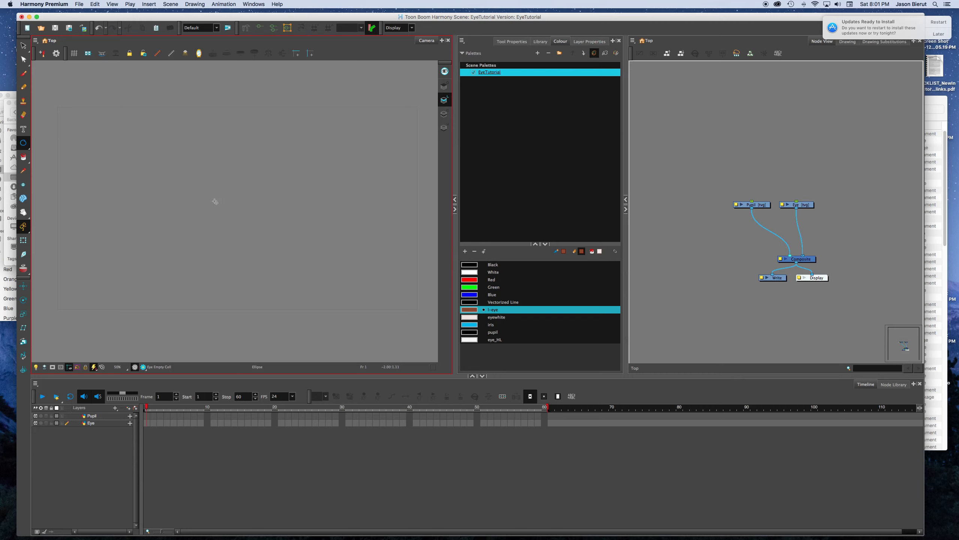
pyautogui.moveTo(226, 188); pyautogui.dragTo(279, 262)
pyautogui.press('super+z')
pyautogui.moveTo(223, 189); pyautogui.dragTo(270, 260)
pyautogui.press('super+z')
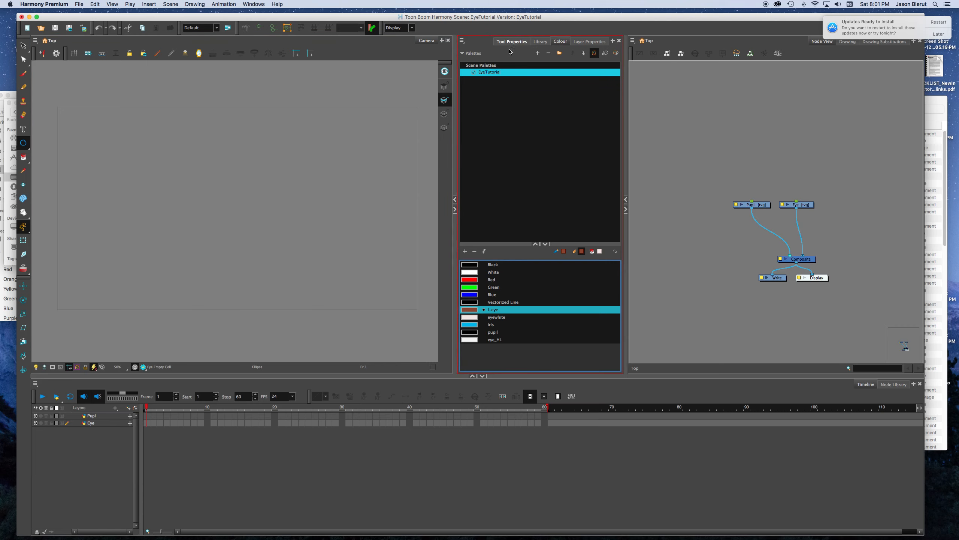
# Step: Try pencil presets for the ellipse outline, including Charcoal, and settle on Pencil 3
pyautogui.click(511, 42)
pyautogui.click(542, 158)
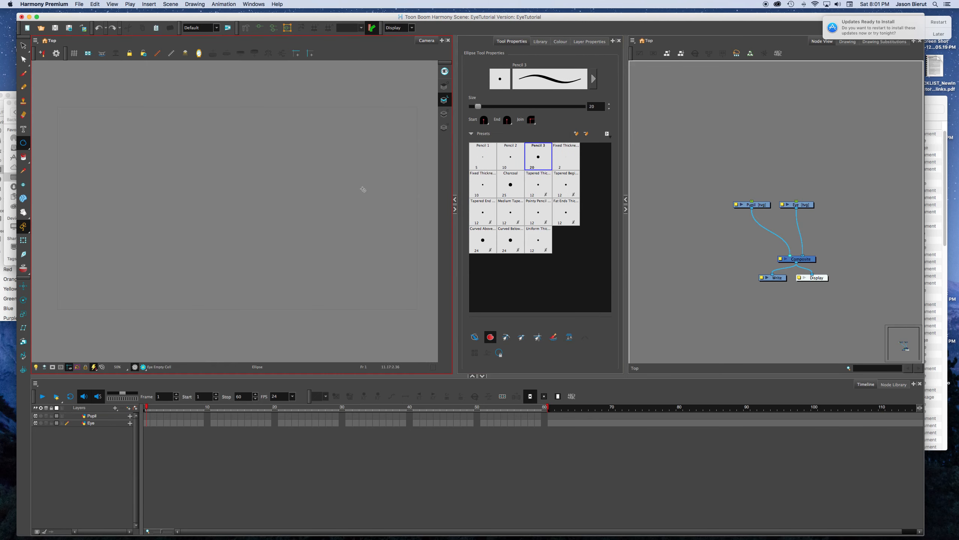
pyautogui.moveTo(235, 192); pyautogui.dragTo(278, 246)
pyautogui.press('super+z')
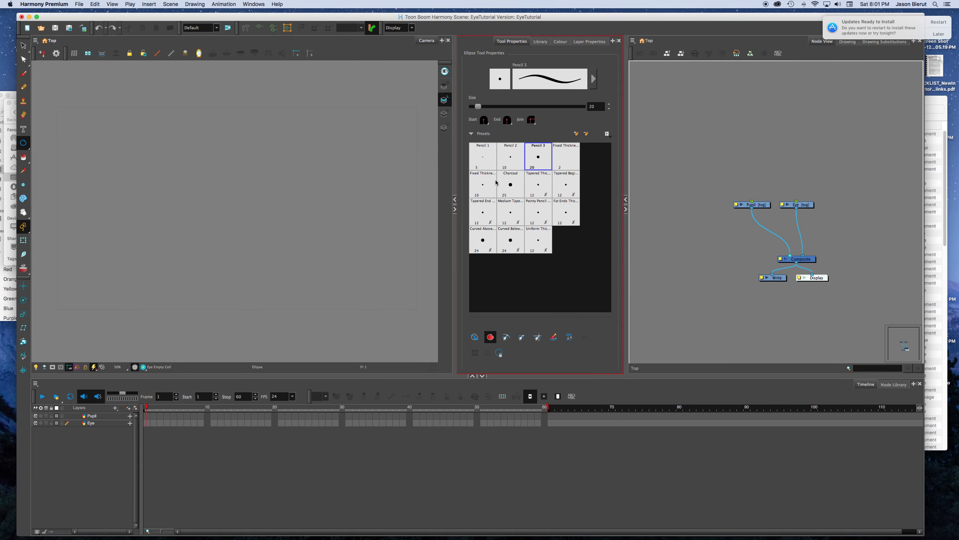
pyautogui.click(510, 184)
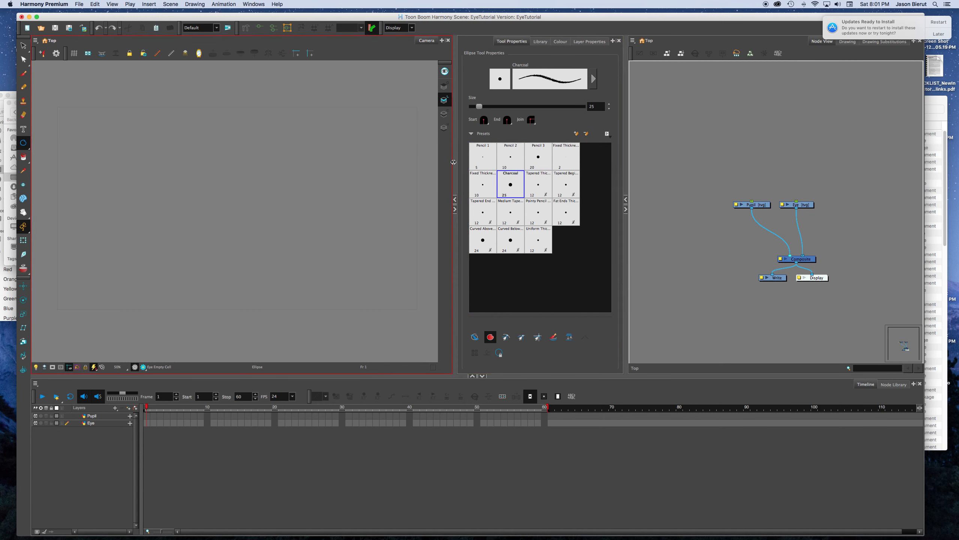
pyautogui.click(535, 155)
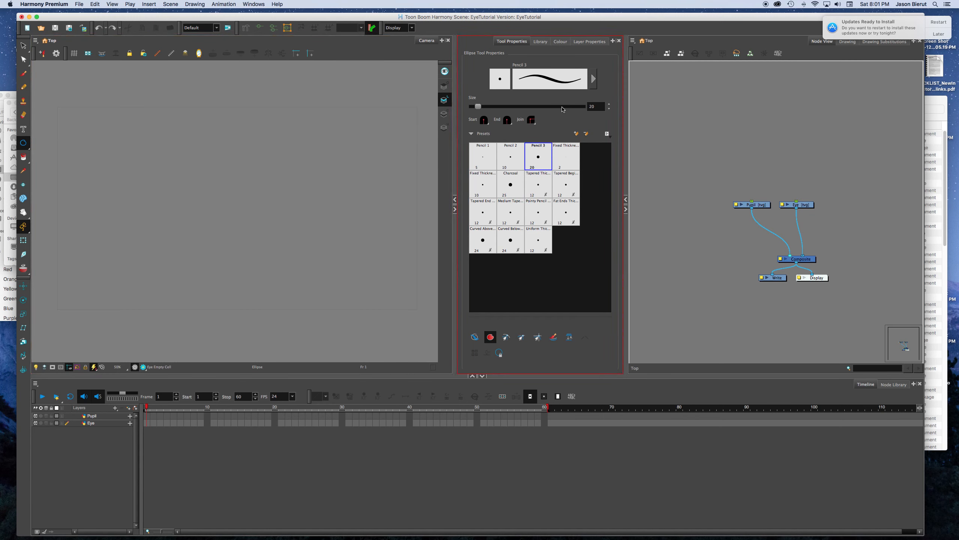
# Step: Set the ellipse line size to 30 and draw a tall filled oval for the eye near the centre of the camera frame
pyautogui.moveTo(595, 107); pyautogui.dragTo(588, 106)
pyautogui.write('30')
pyautogui.press('Return')
pyautogui.moveTo(223, 186)
pyautogui.mouseDown()
pyautogui.moveTo(287, 242)
pyautogui.moveTo(285, 265)
pyautogui.mouseUp()
pyautogui.press('super+z')
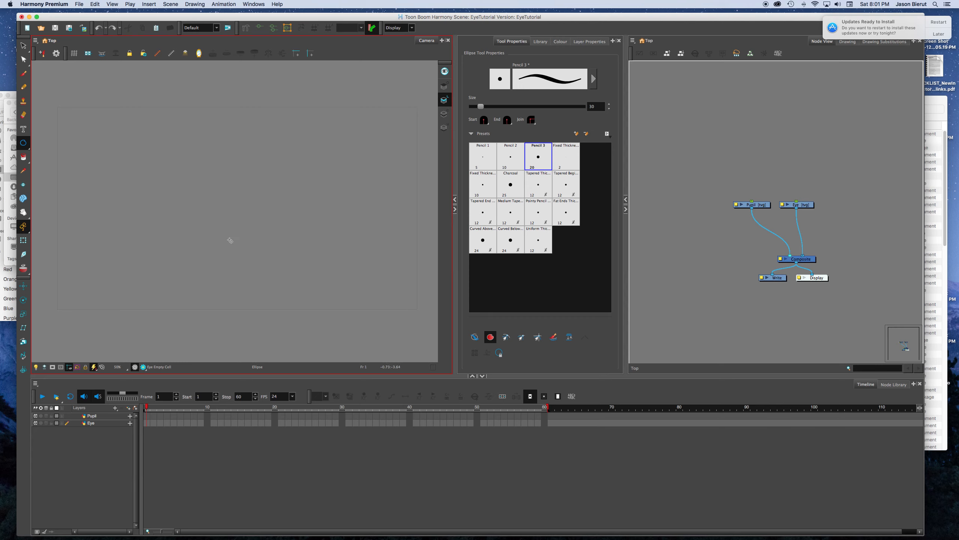
pyautogui.moveTo(233, 215); pyautogui.dragTo(288, 292)
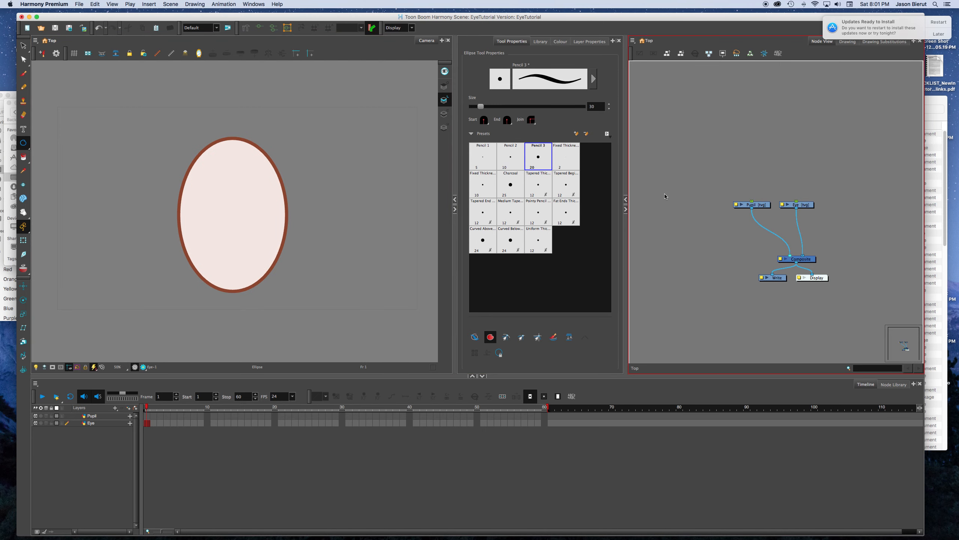
# Step: Extend the Eye drawing's exposure through frame 60
pyautogui.click(154, 424)
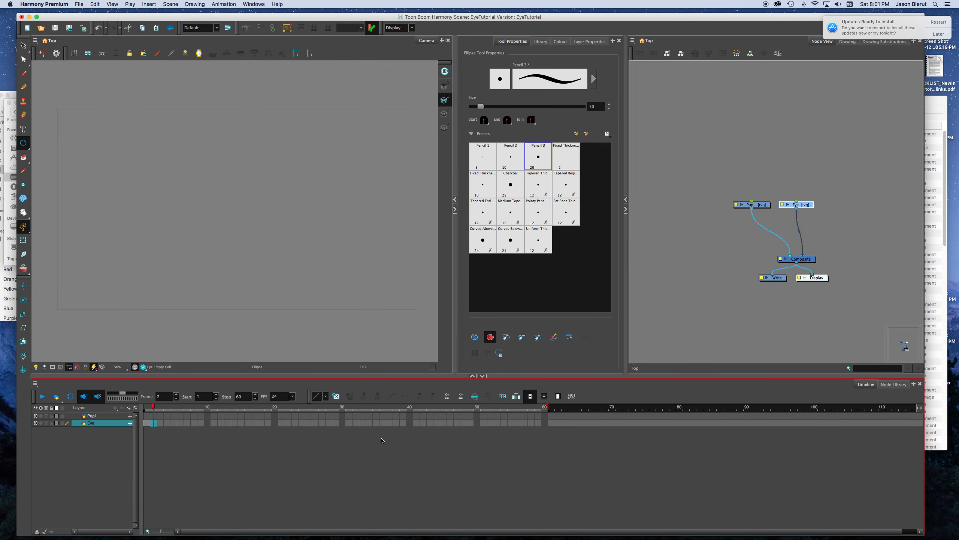
pyautogui.click(545, 423)
pyautogui.press('F5')
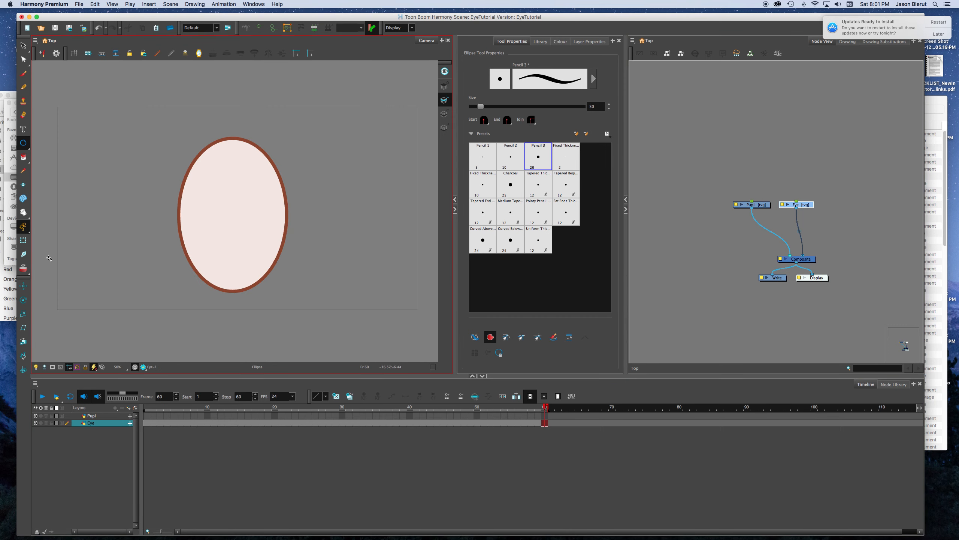
# Step: Select the Pupil layer, open it in the Drawing view and turn on the grid
pyautogui.click(22, 240)
pyautogui.click(642, 232)
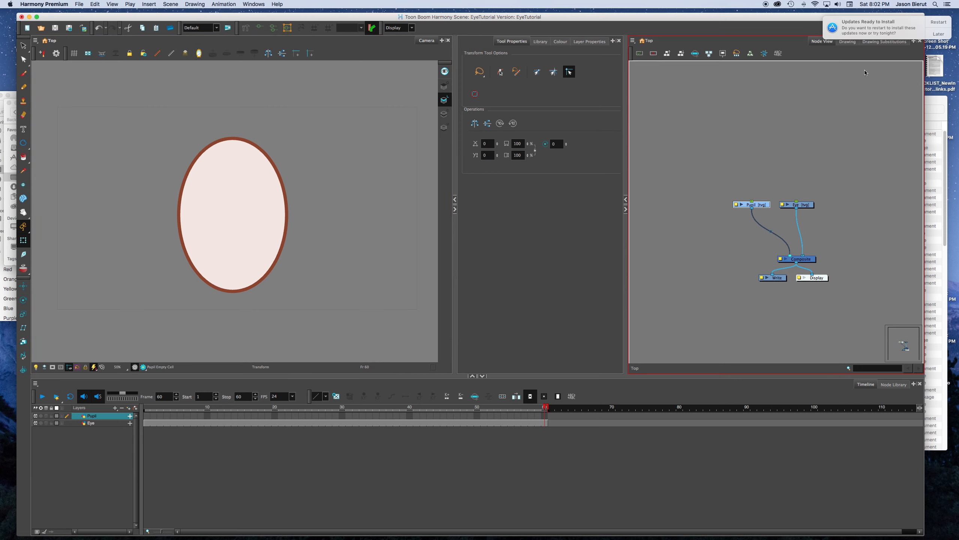
pyautogui.click(848, 41)
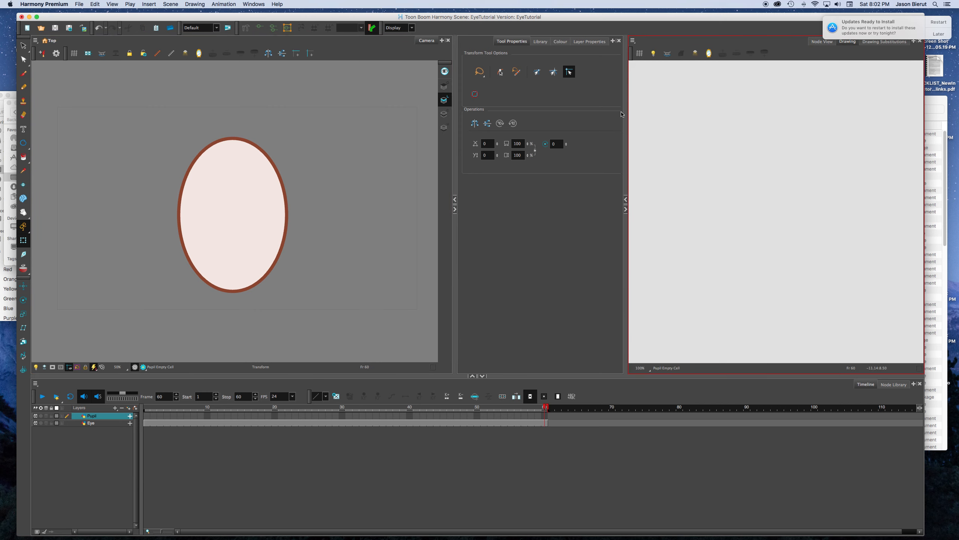
pyautogui.click(639, 53)
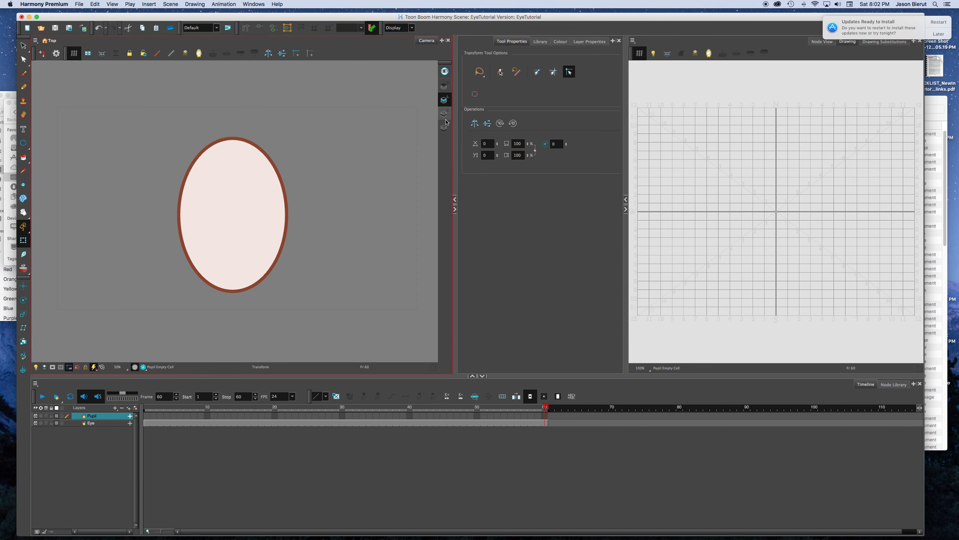
# Step: Choose the Ellipse tool and set both the pencil and paint colours to pupil
pyautogui.click(23, 143)
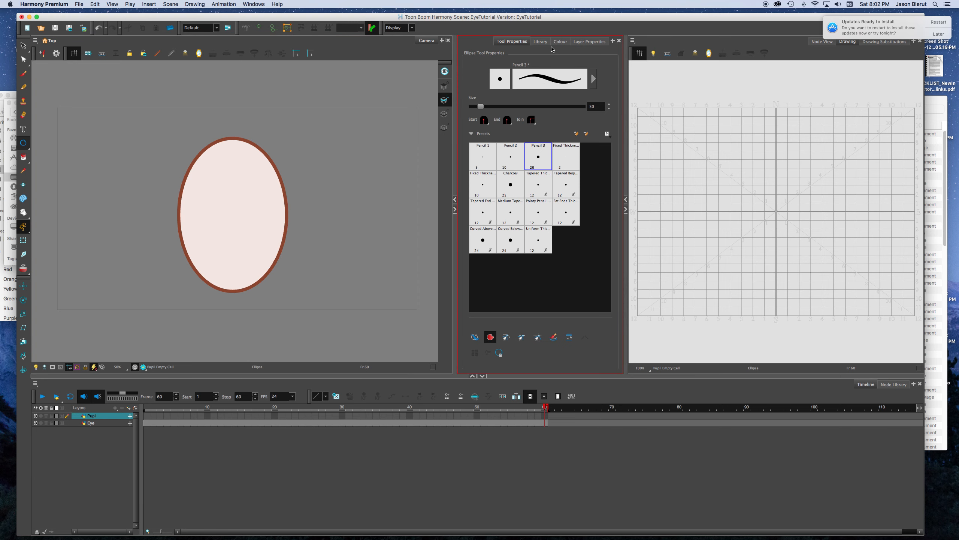
pyautogui.click(561, 42)
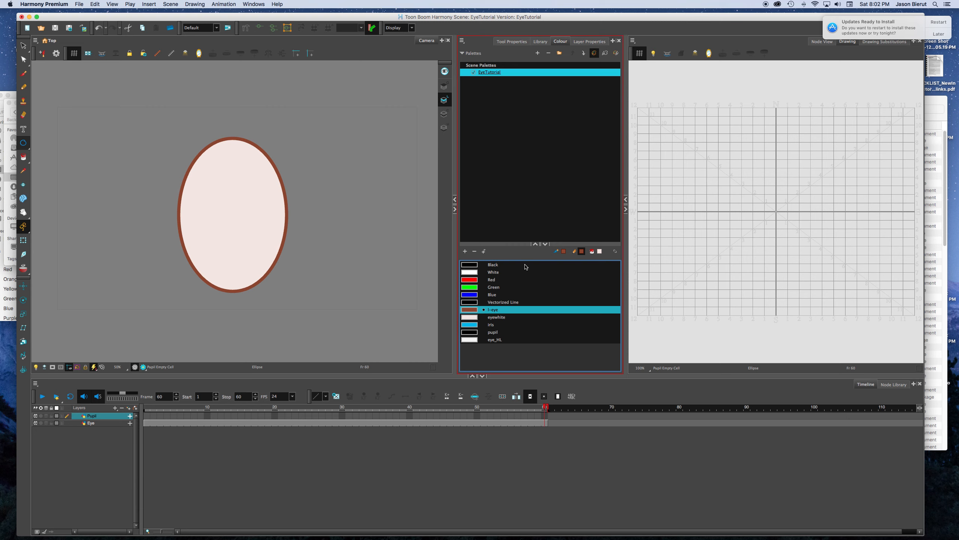
pyautogui.click(490, 332)
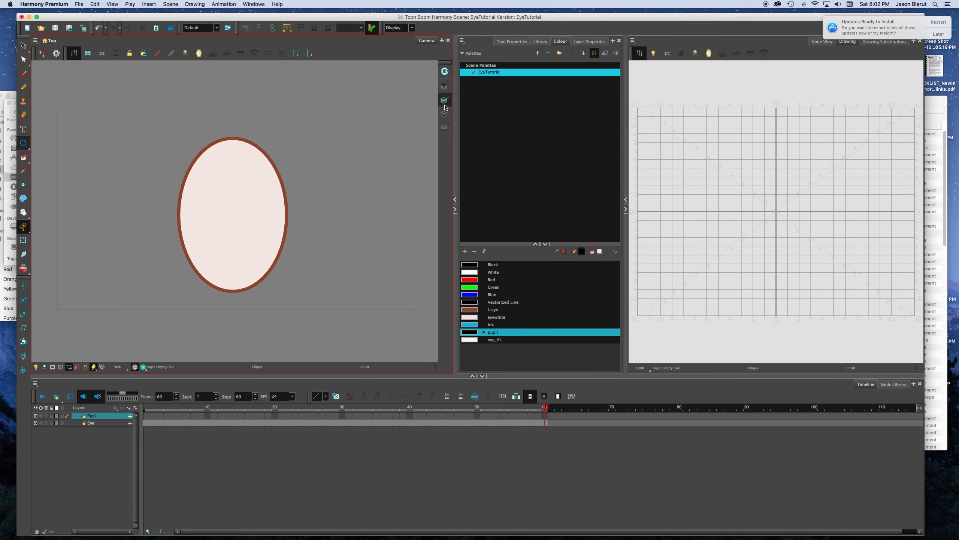
pyautogui.moveTo(776, 211); pyautogui.dragTo(782, 225)
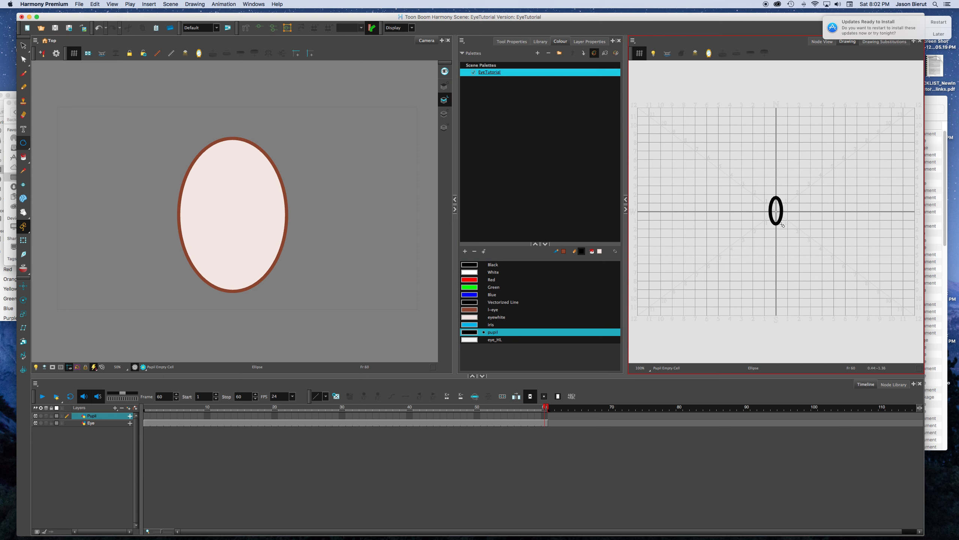
pyautogui.press('super+z')
pyautogui.click(600, 251)
pyautogui.click(493, 333)
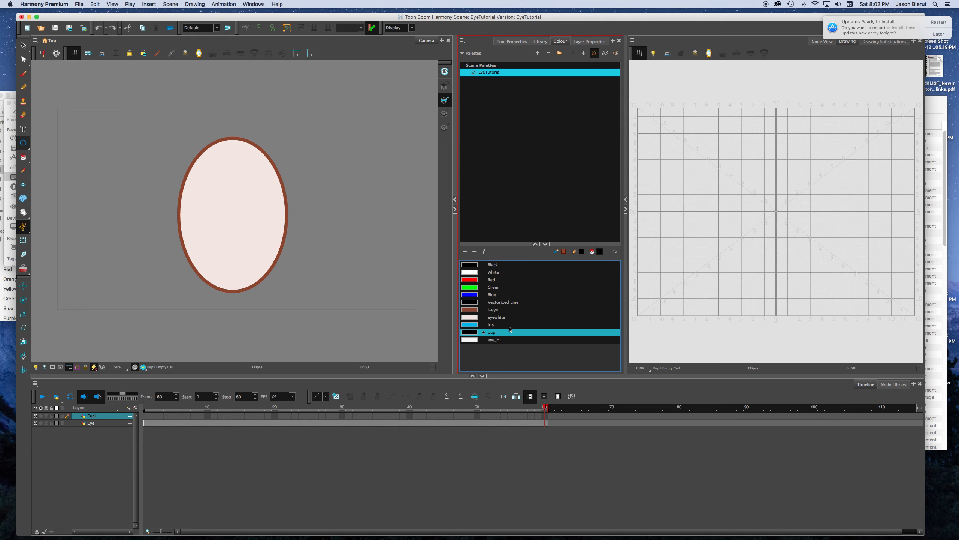
# Step: Try to draw the pupil ellipse with the line size set to 0
pyautogui.click(519, 42)
pyautogui.moveTo(478, 108); pyautogui.dragTo(468, 109)
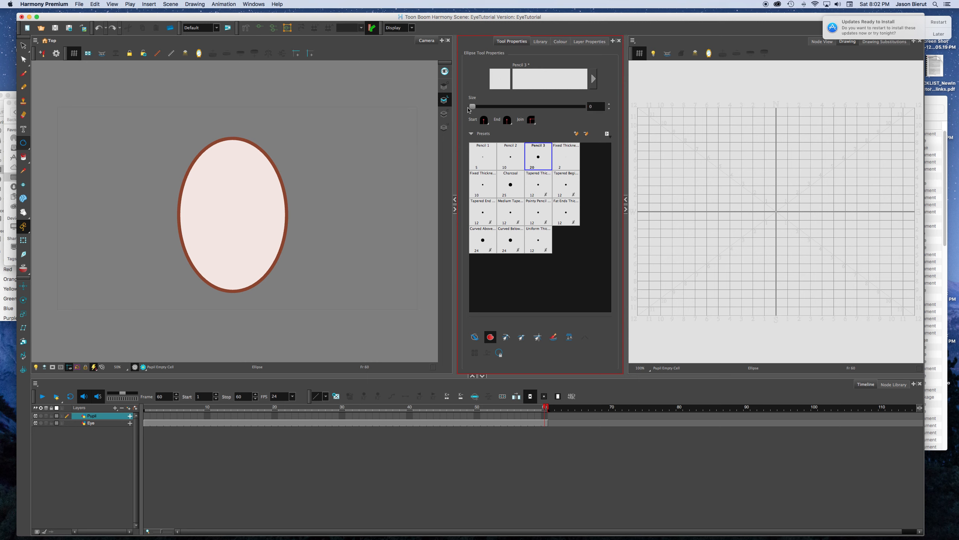
pyautogui.click(775, 219)
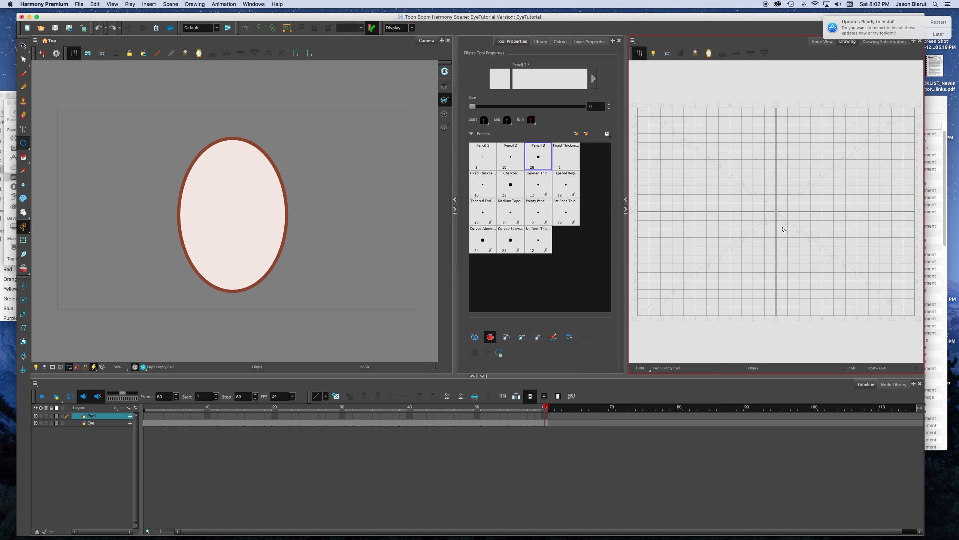
pyautogui.moveTo(767, 190); pyautogui.dragTo(786, 233)
pyautogui.press('super+z')
# Step: Set the line size to 1 and draw a small filled pupil ellipse centred on the drawing grid
pyautogui.doubleClick(588, 106)
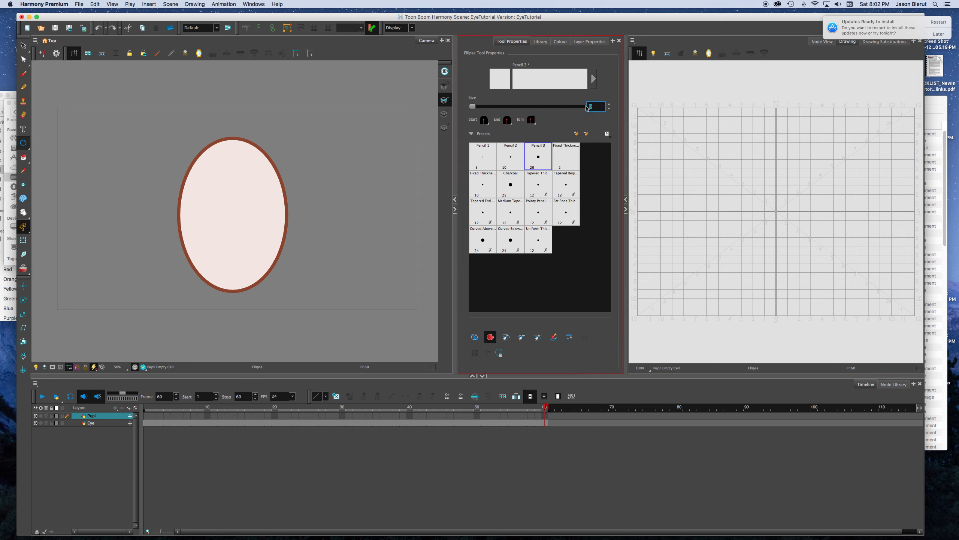
pyautogui.press('Return')
pyautogui.click(776, 231)
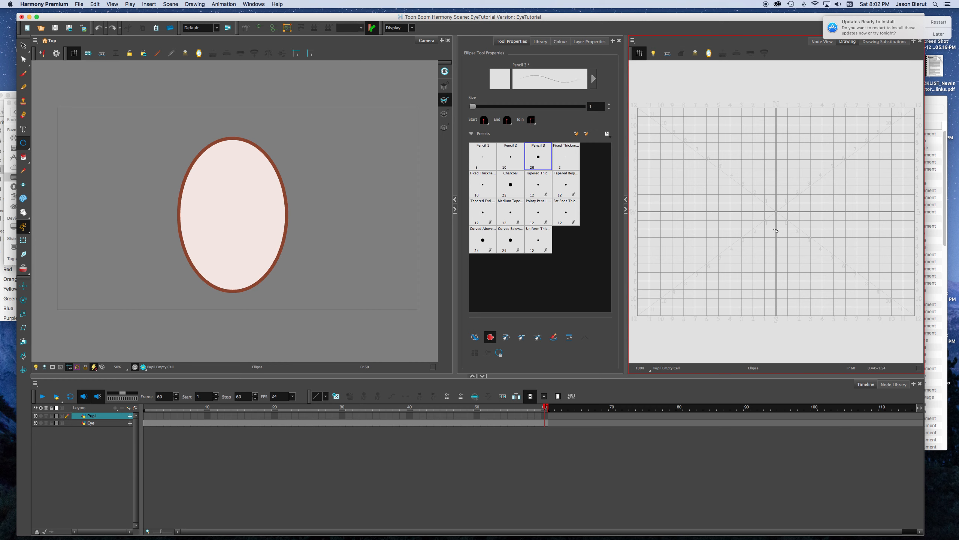
pyautogui.moveTo(778, 212); pyautogui.dragTo(787, 228)
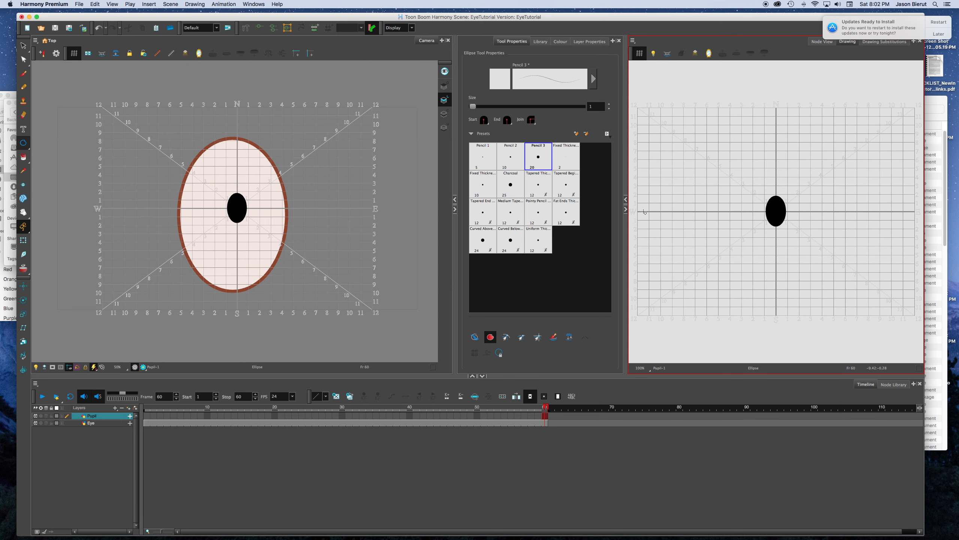
# Step: Draw a larger ellipse painted with iris around the pupil on the Colour Art layer, with all art layers previewed
pyautogui.click(444, 113)
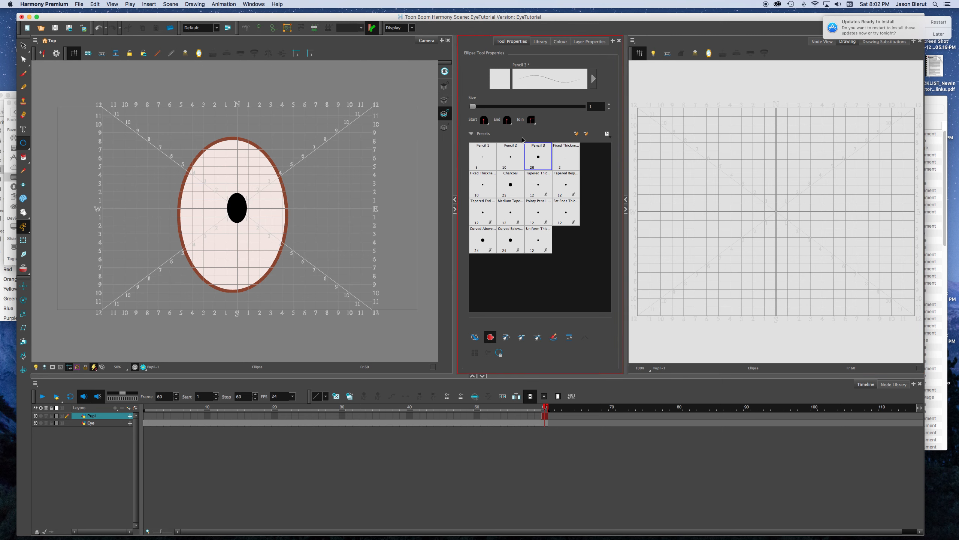
pyautogui.click(561, 42)
pyautogui.click(644, 59)
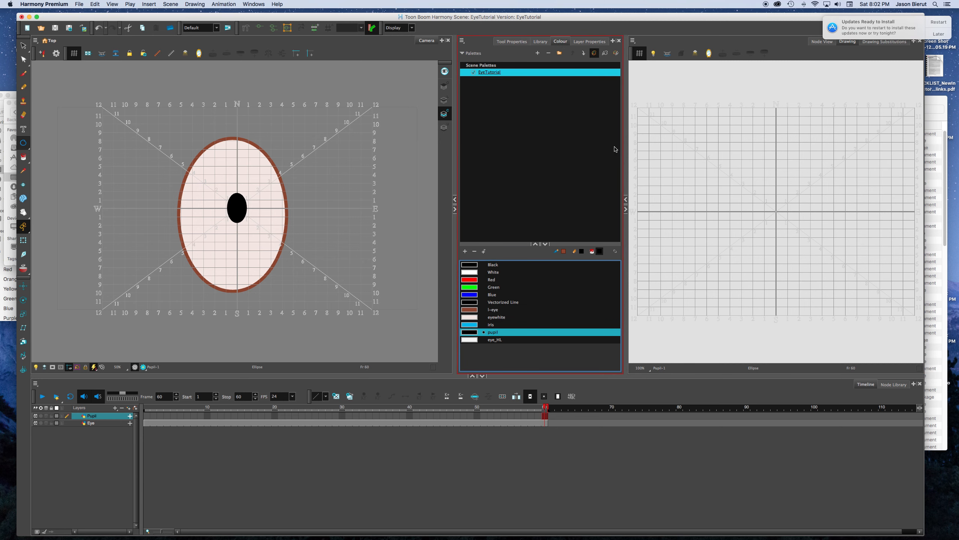
pyautogui.click(486, 326)
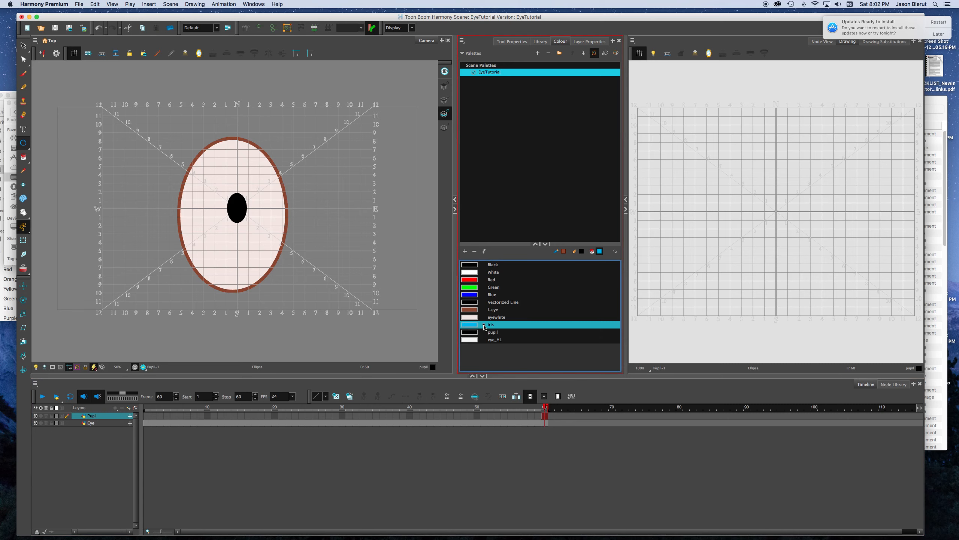
pyautogui.click(445, 72)
pyautogui.moveTo(775, 211); pyautogui.dragTo(792, 234)
pyautogui.press('super+z')
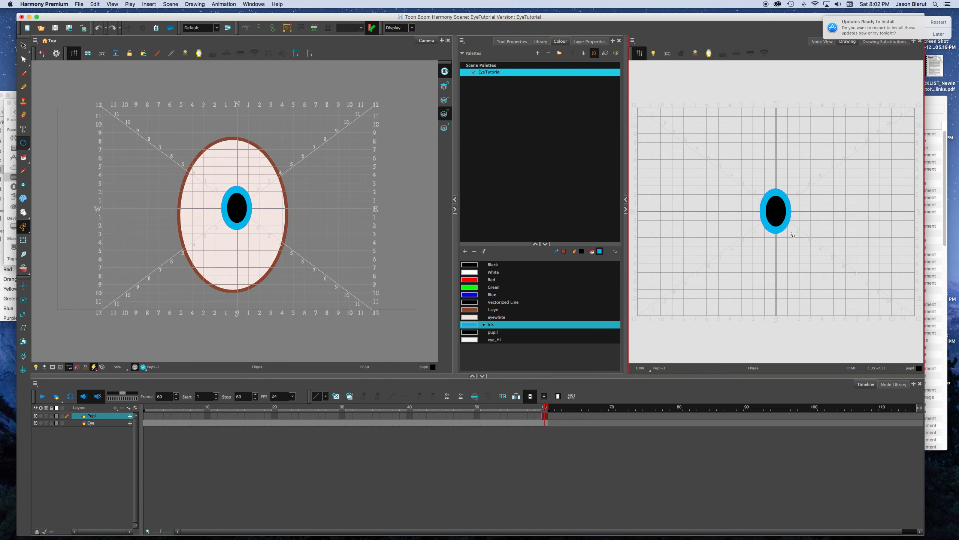
# Step: Draw a small highlight ellipse painted with eye_HL at the pupil's upper left on the Overlay Art layer
pyautogui.click(592, 137)
pyautogui.click(445, 86)
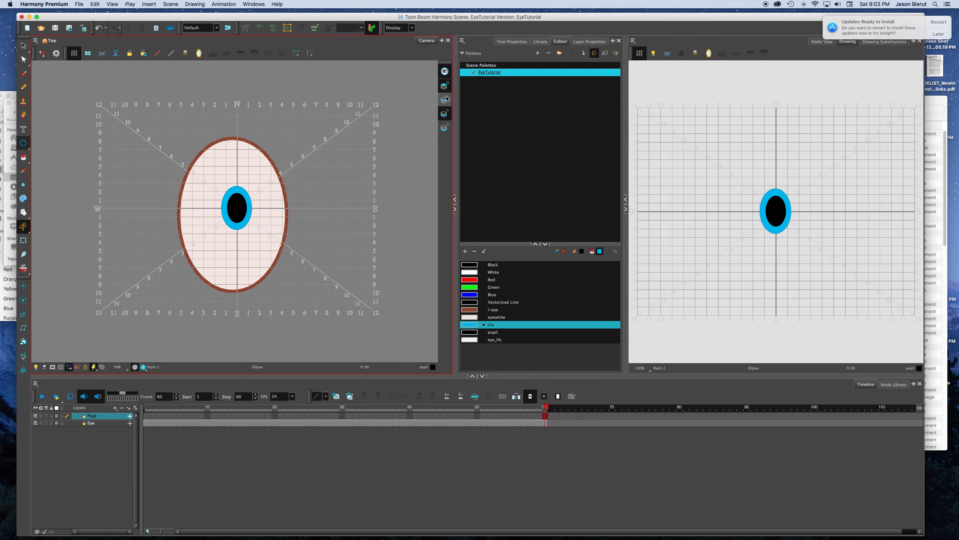
pyautogui.click(487, 340)
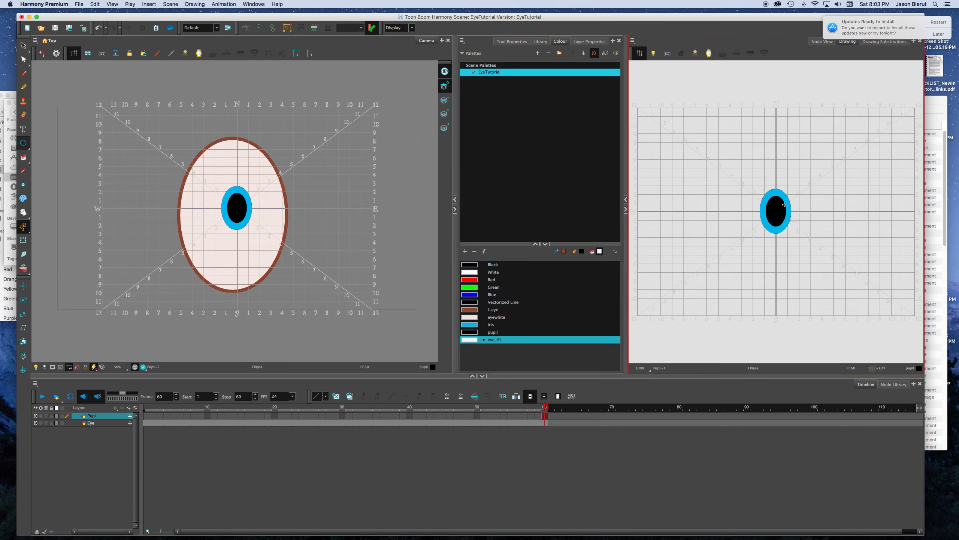
pyautogui.press('super+z')
pyautogui.moveTo(774, 205); pyautogui.dragTo(774, 205)
pyautogui.click(566, 275)
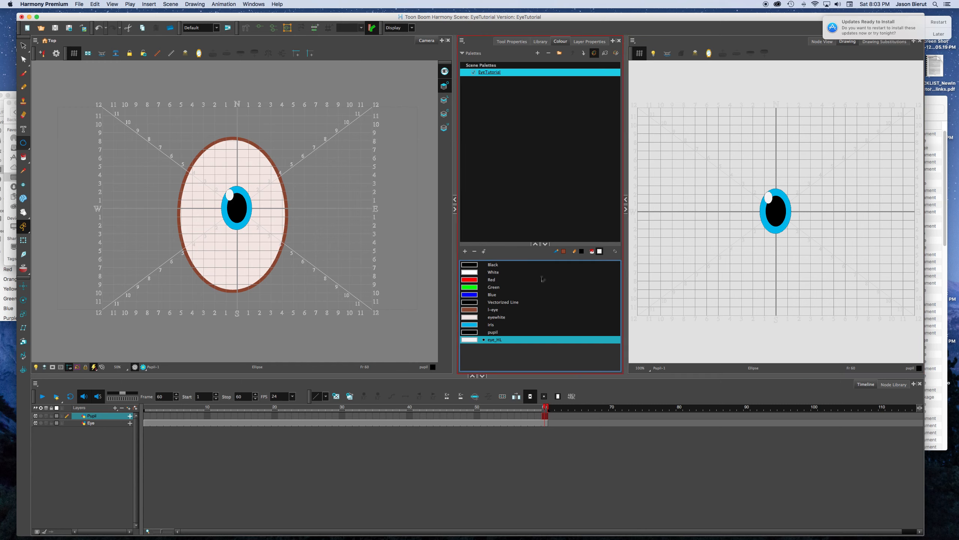
# Step: Select the outline stroke of the highlight ellipse in the drawing and delete it
pyautogui.hotkey('alt', 's')
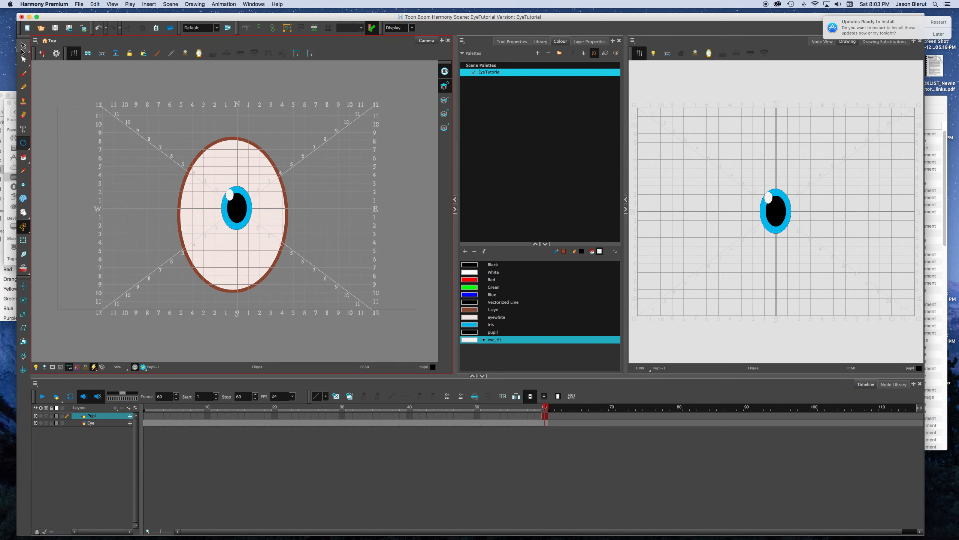
pyautogui.scroll(2, 676, 204)
pyautogui.moveTo(813, 204); pyautogui.dragTo(589, 224)
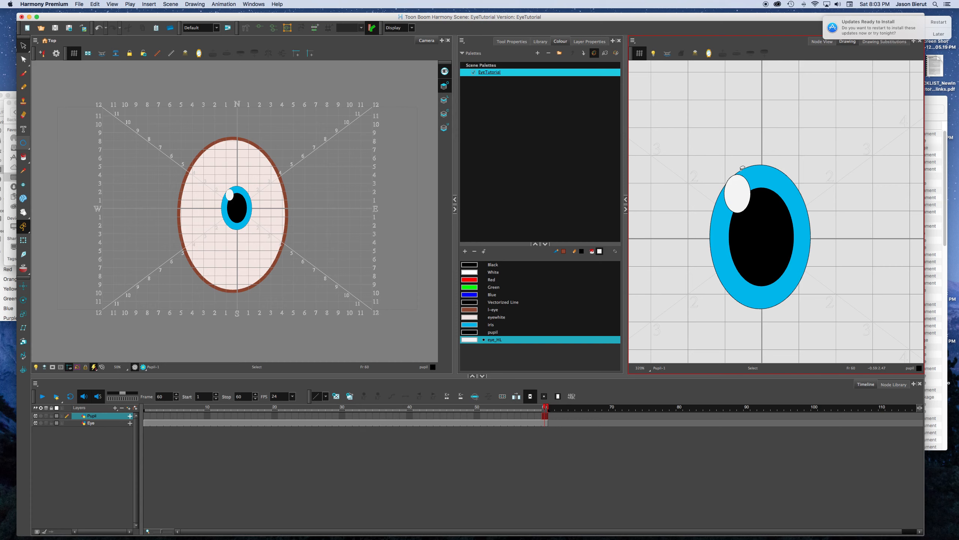
pyautogui.moveTo(732, 176); pyautogui.dragTo(734, 181)
pyautogui.press('Delete')
# Step: Delete the remaining outline stroke around the iris on the Colour Art layer
pyautogui.click(444, 114)
pyautogui.moveTo(814, 185)
pyautogui.mouseDown()
pyautogui.moveTo(799, 173)
pyautogui.moveTo(786, 188)
pyautogui.mouseUp()
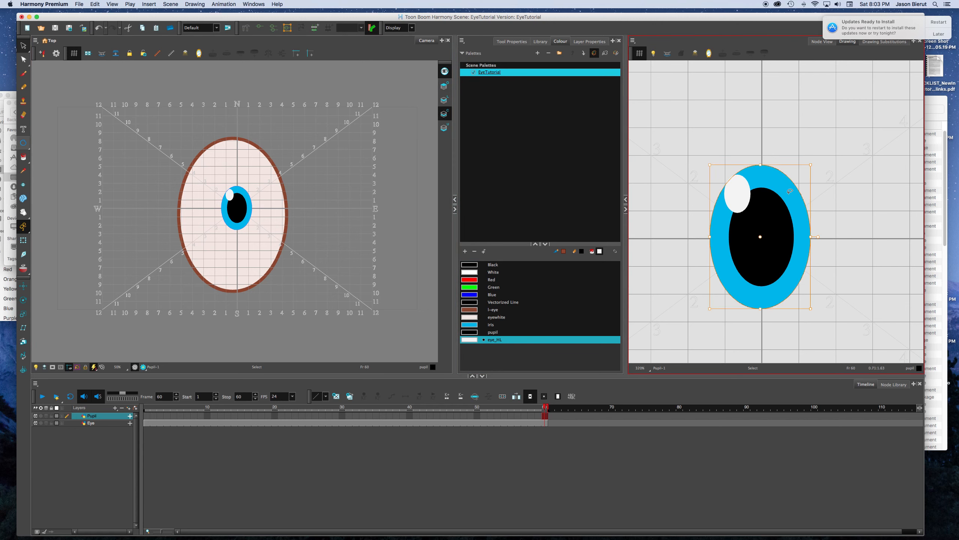
pyautogui.press('Delete')
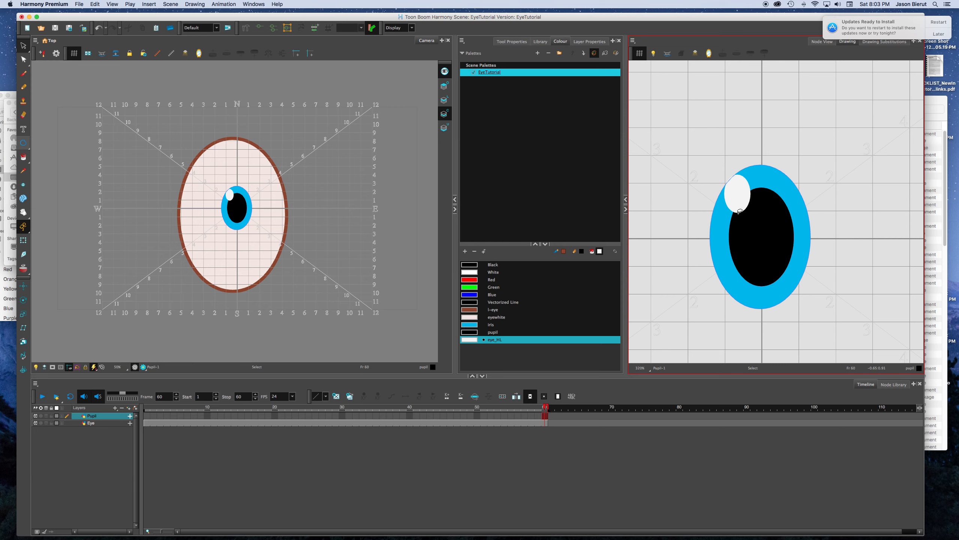
pyautogui.moveTo(793, 167); pyautogui.dragTo(793, 197)
pyautogui.press('Delete')
pyautogui.scroll(3, 796, 181)
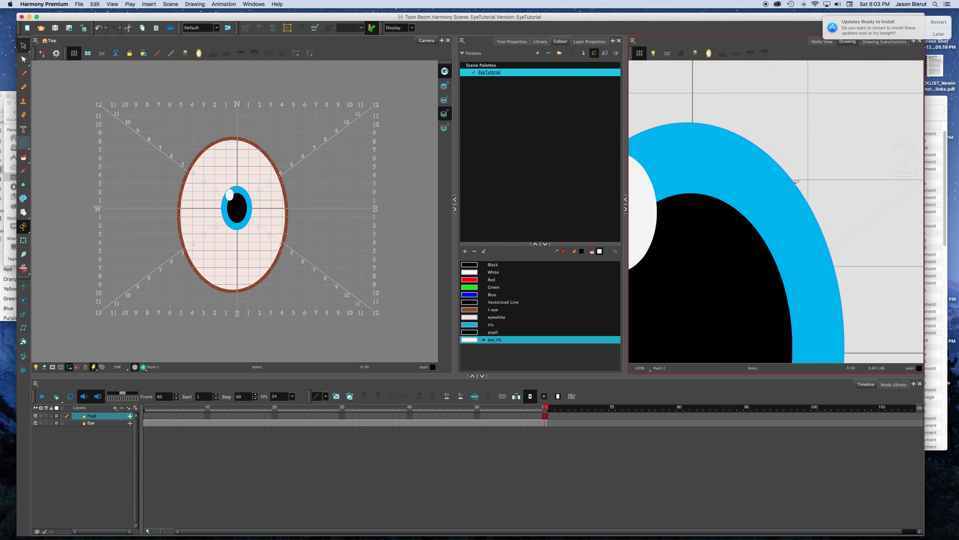
pyautogui.scroll(-5, 796, 182)
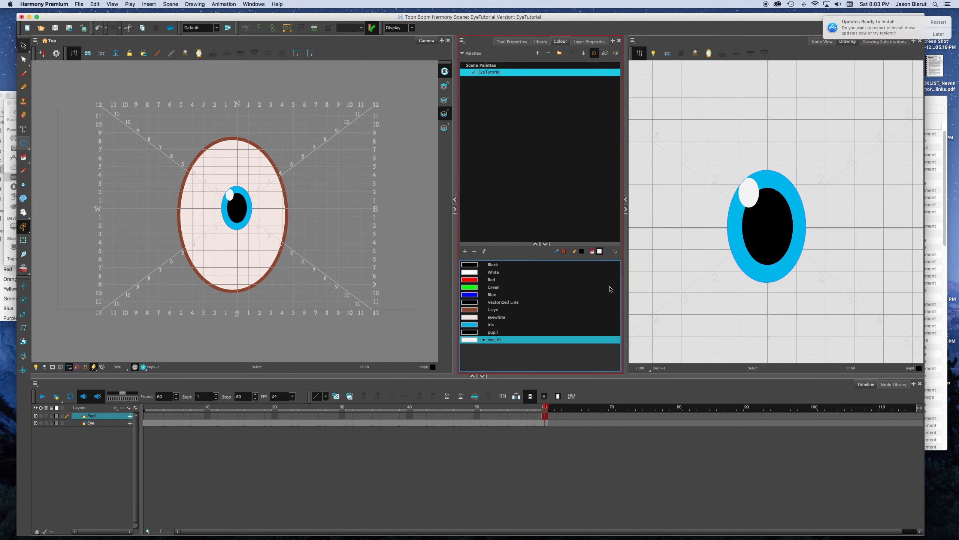
# Step: Test-select the whole pupil artwork in the camera view with the Transform tool
pyautogui.hotkey('shift', 't')
pyautogui.click(230, 223)
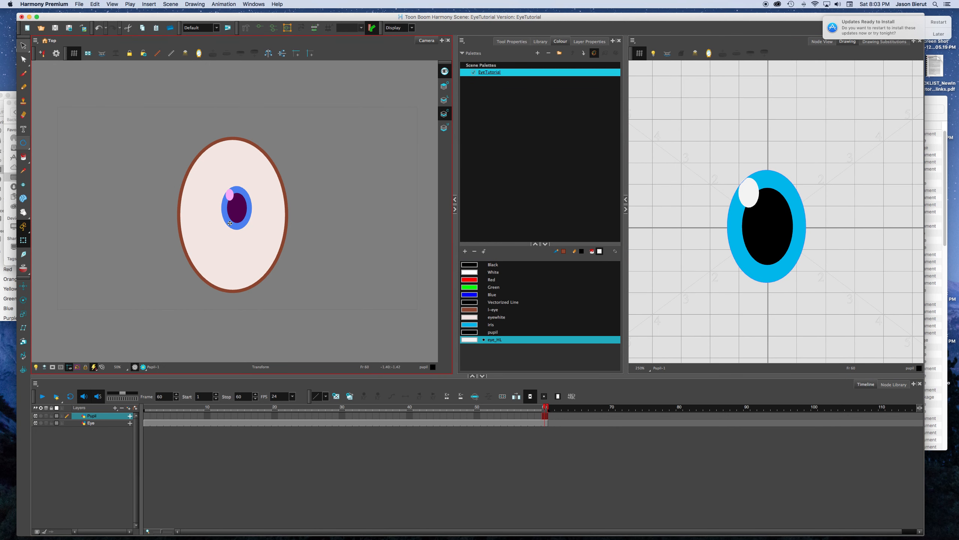
pyautogui.click(338, 280)
pyautogui.click(244, 218)
pyautogui.click(316, 238)
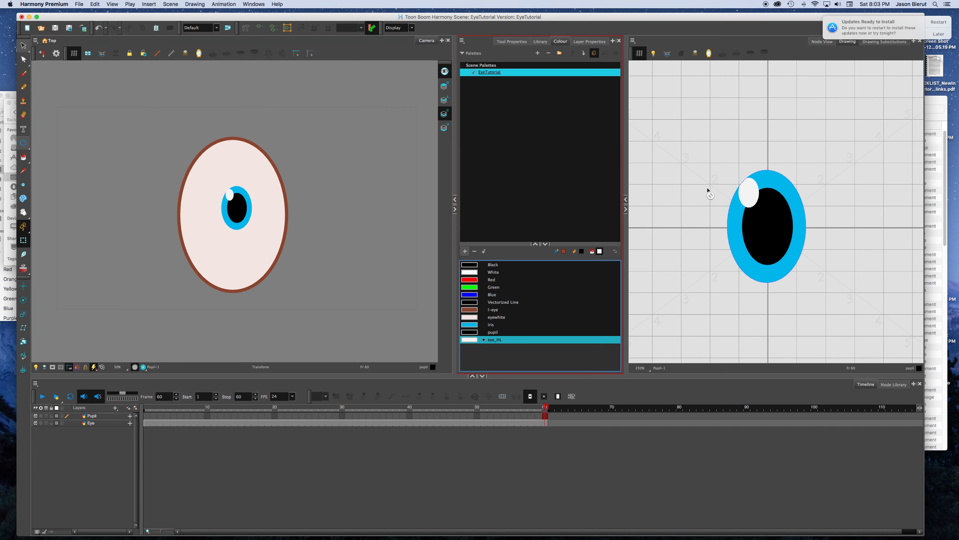
# Step: Add a parent peg to both the Pupil and the Eye drawing nodes and space the pegs above them
pyautogui.click(822, 41)
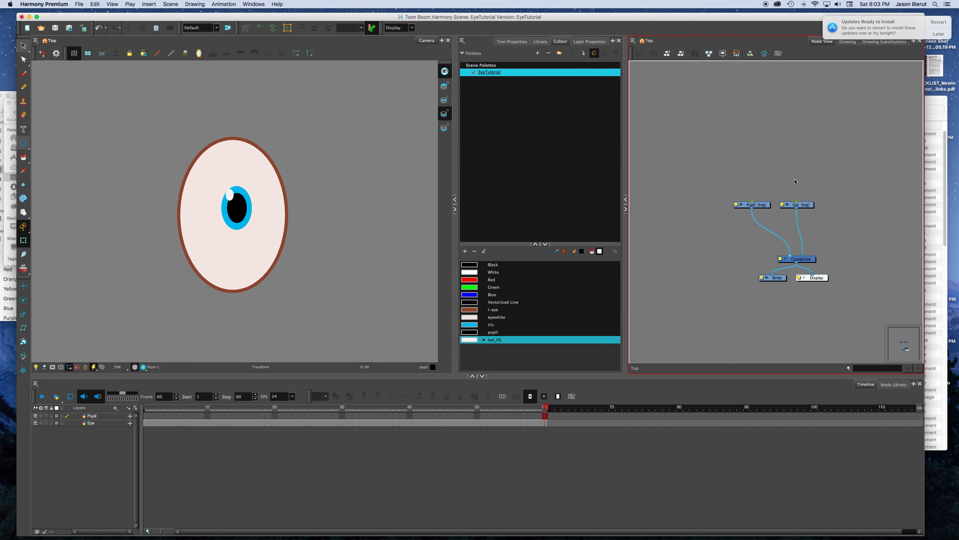
pyautogui.click(752, 212)
pyautogui.press('super+p')
pyautogui.click(774, 185)
pyautogui.click(805, 207)
pyautogui.press('super+p')
pyautogui.click(773, 168)
pyautogui.moveTo(753, 169); pyautogui.dragTo(748, 169)
pyautogui.click(764, 176)
pyautogui.click(750, 169)
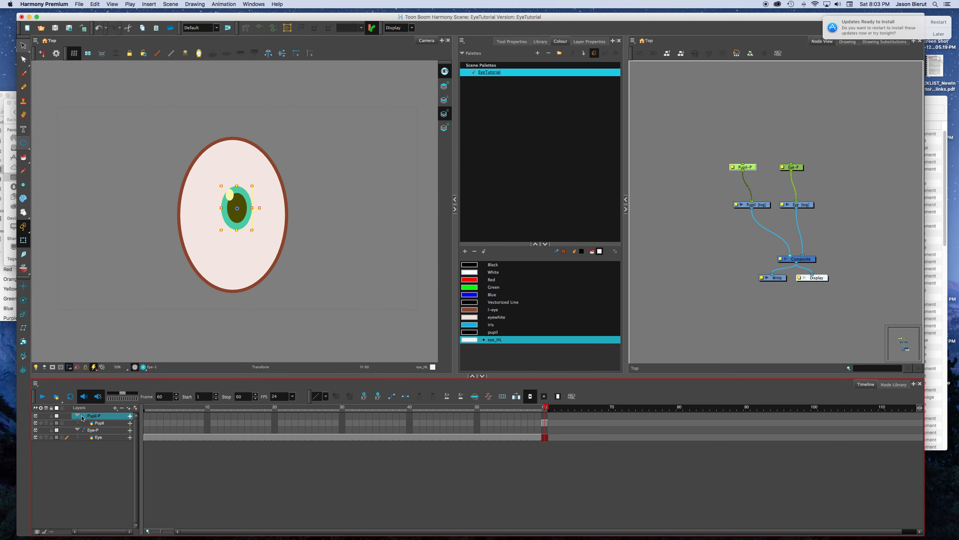
# Step: Extend the Pupil drawing's exposure back to frame 1 so it covers frames 1 to 60
pyautogui.click(544, 423)
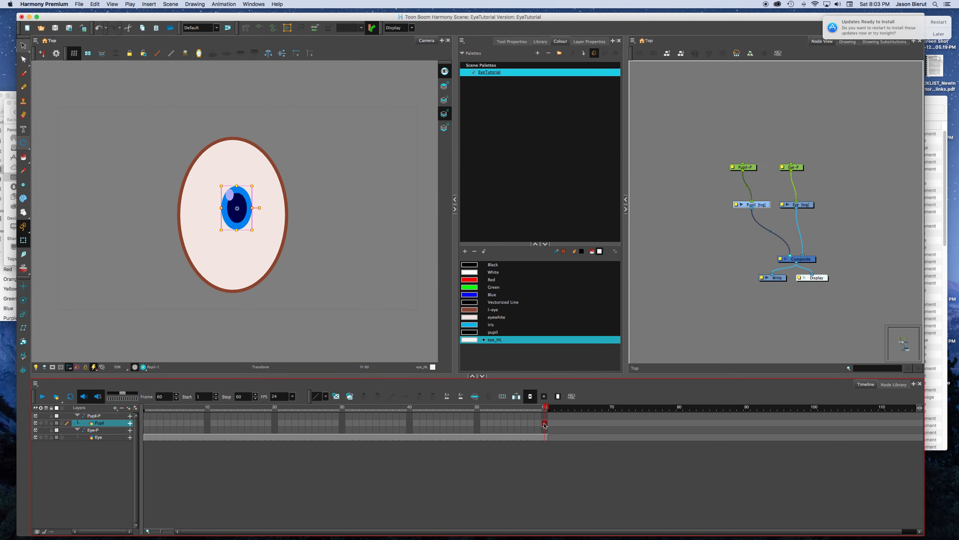
pyautogui.click(147, 423)
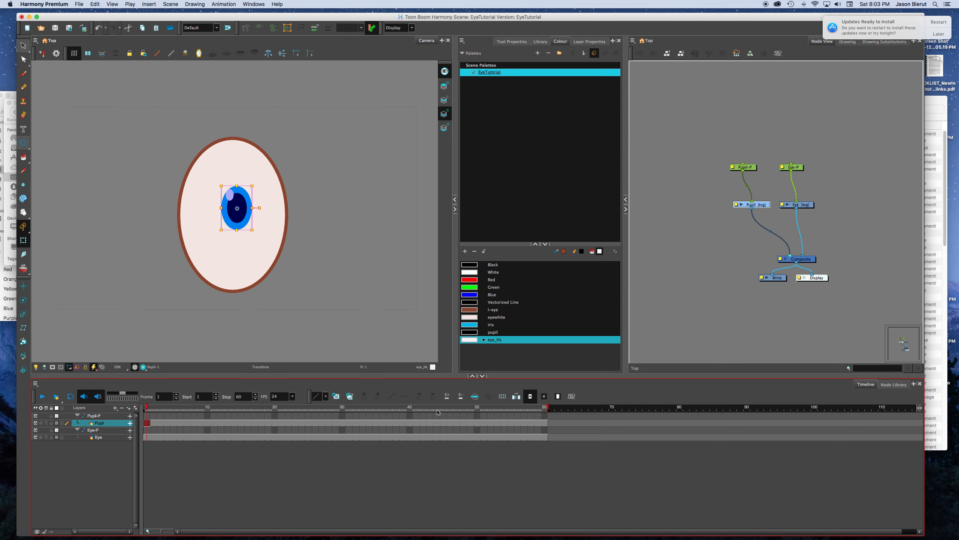
pyautogui.click(403, 416)
pyautogui.click(147, 416)
# Step: Try moving the pupil sideways past the eye's edge, and undo the move
pyautogui.moveTo(230, 213); pyautogui.dragTo(306, 207)
pyautogui.press('super+z')
pyautogui.click(310, 209)
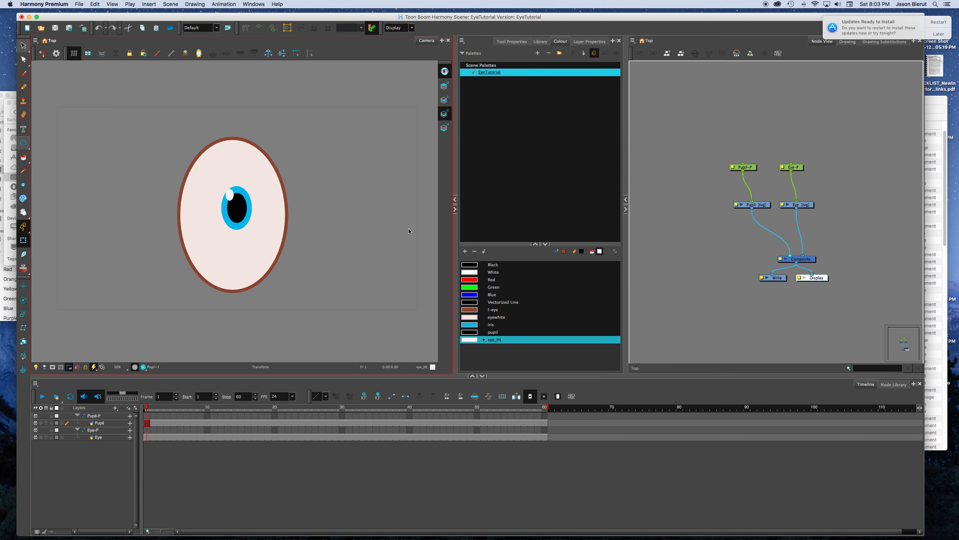
# Step: Centre the Pupil and Eye nodes with their pegs above the Composite, and bring up the Node Library
pyautogui.moveTo(746, 167); pyautogui.dragTo(749, 168)
pyautogui.moveTo(731, 219); pyautogui.dragTo(815, 159)
pyautogui.click(827, 161)
pyautogui.click(821, 201)
pyautogui.click(806, 224)
pyautogui.click(885, 388)
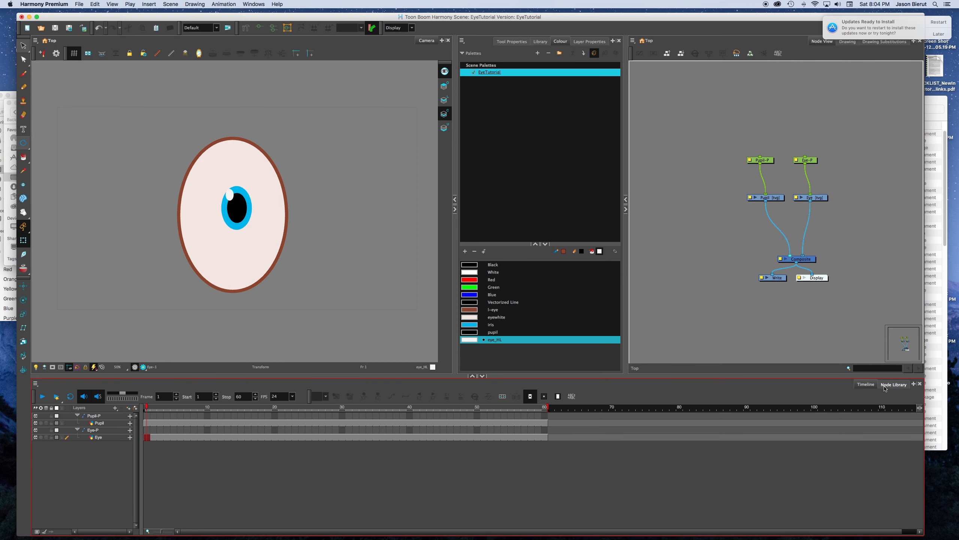
pyautogui.click(885, 388)
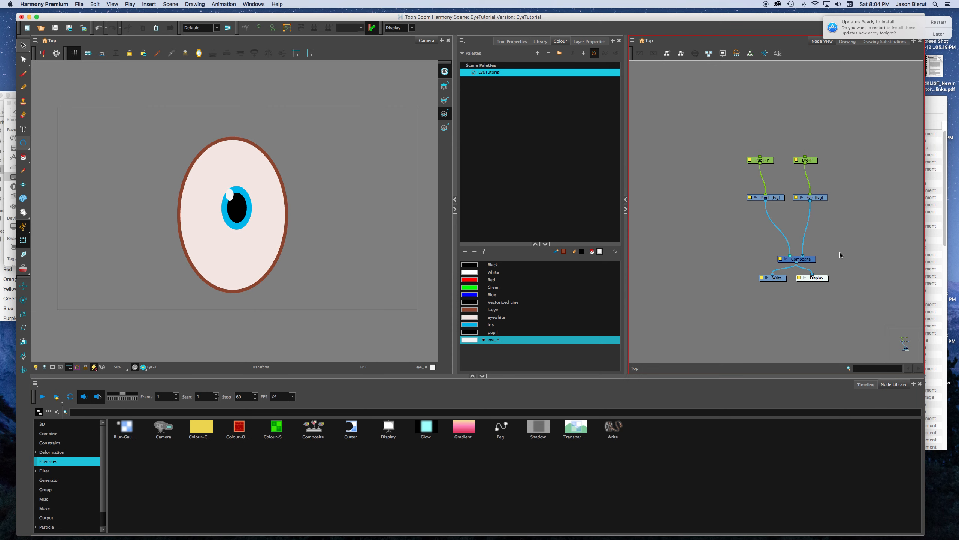
# Step: Move the Eye drawing's white fill from the Line Art layer to the Colour Art layer by cutting and pasting
pyautogui.click(816, 199)
pyautogui.click(833, 224)
pyautogui.click(816, 199)
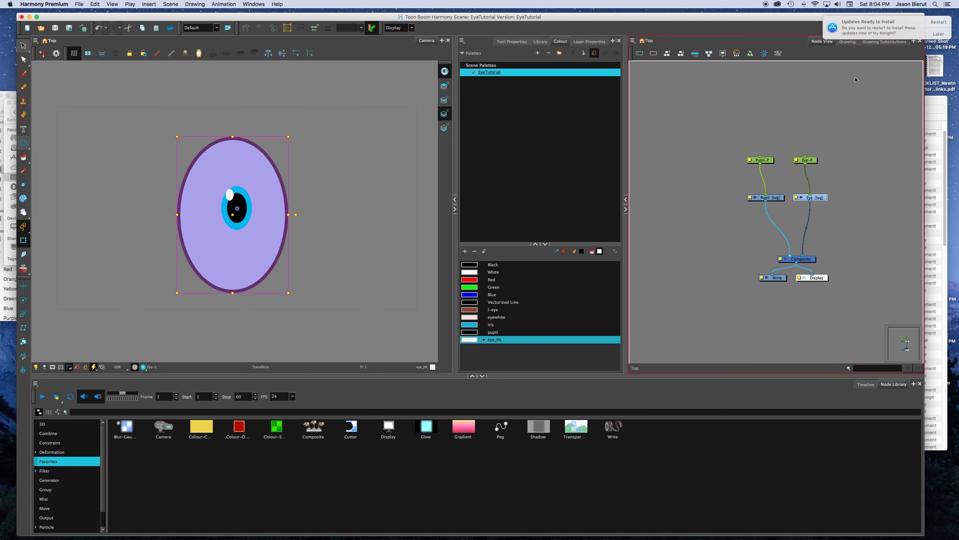
pyautogui.click(848, 41)
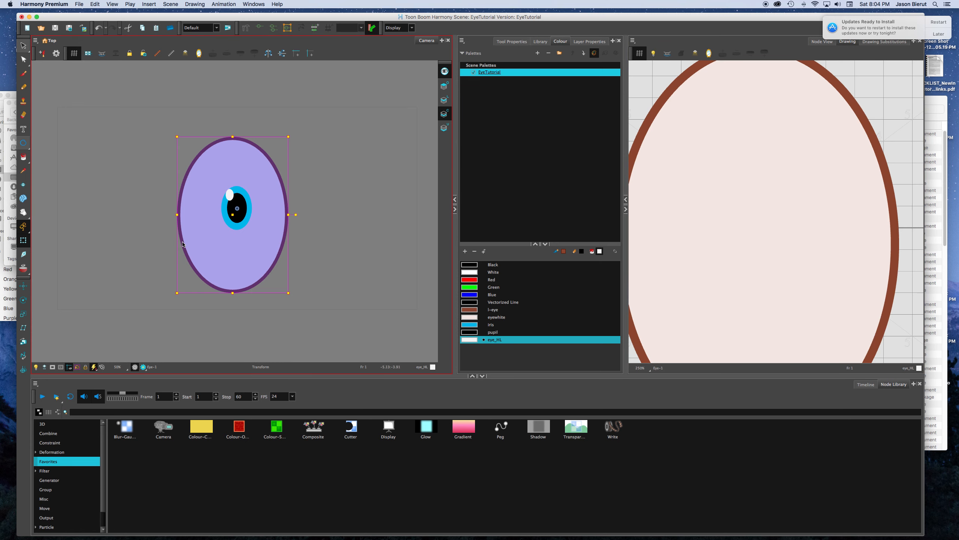
pyautogui.click(23, 46)
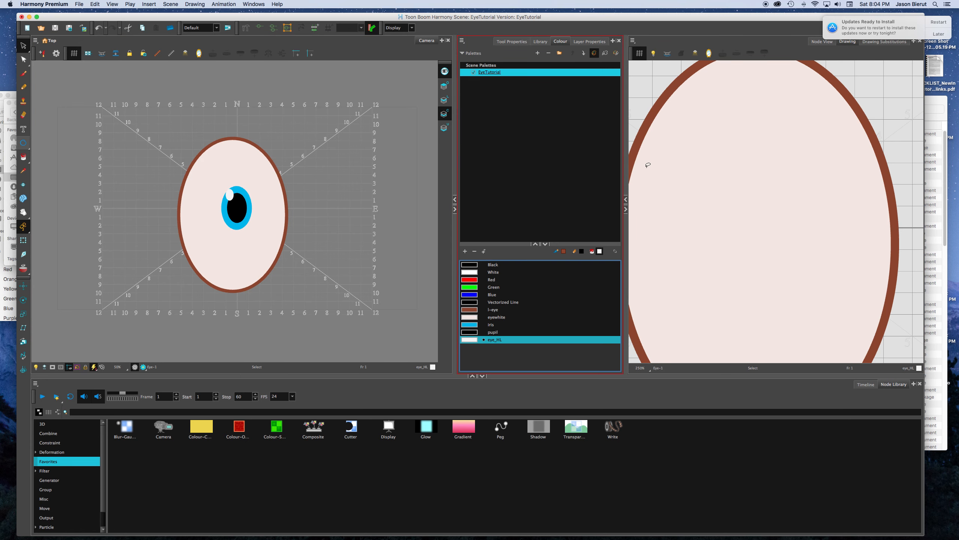
pyautogui.scroll(-2, 656, 166)
pyautogui.scroll(-2, 698, 183)
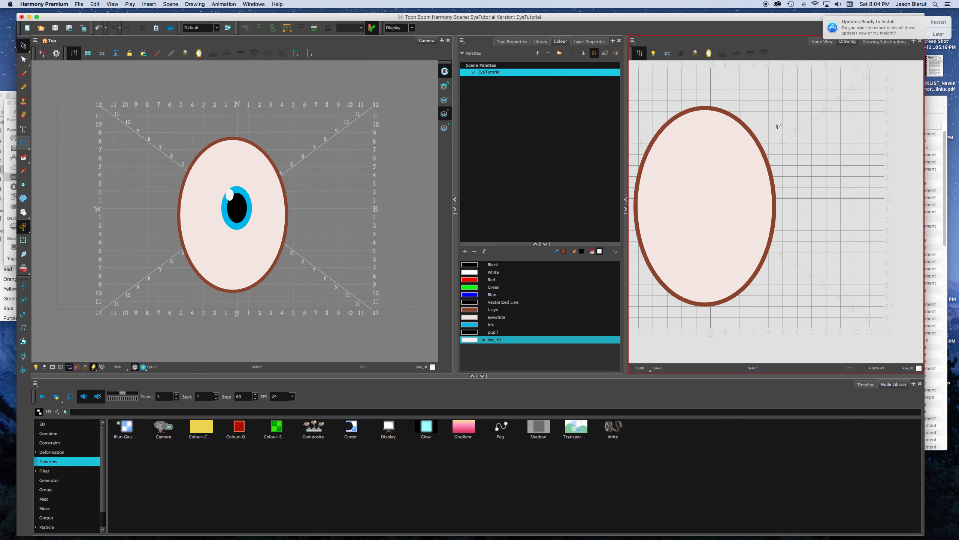
pyautogui.click(444, 101)
pyautogui.click(728, 196)
pyautogui.press('super+x')
pyautogui.click(444, 114)
pyautogui.press('super+v')
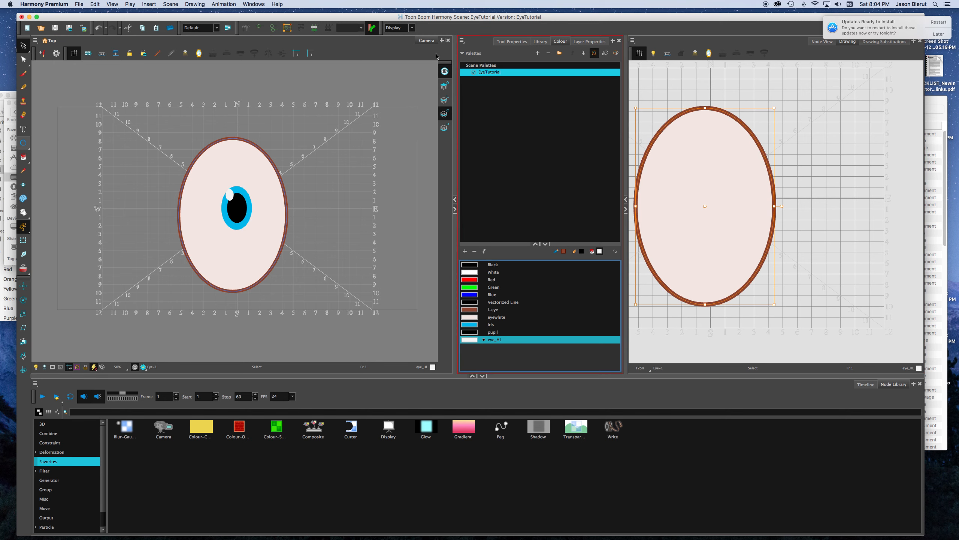
# Step: Turn off the preview of all art layers and inspect the eye's Line Art layer on its own
pyautogui.click(444, 71)
pyautogui.click(713, 91)
pyautogui.click(566, 167)
pyautogui.click(444, 100)
pyautogui.click(782, 106)
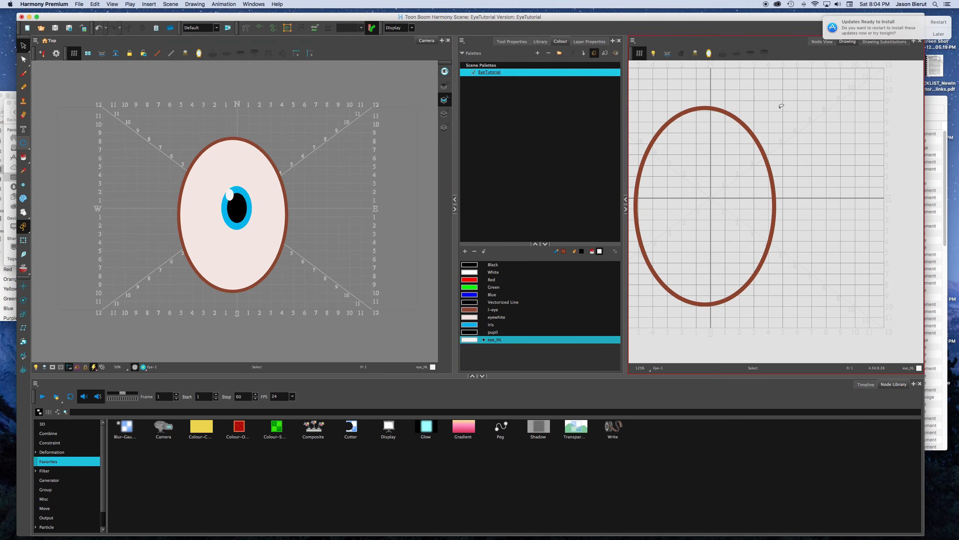
# Step: Add a Cutter node from the Node Library's favourites to the node network
pyautogui.click(818, 41)
pyautogui.moveTo(795, 224); pyautogui.dragTo(796, 223)
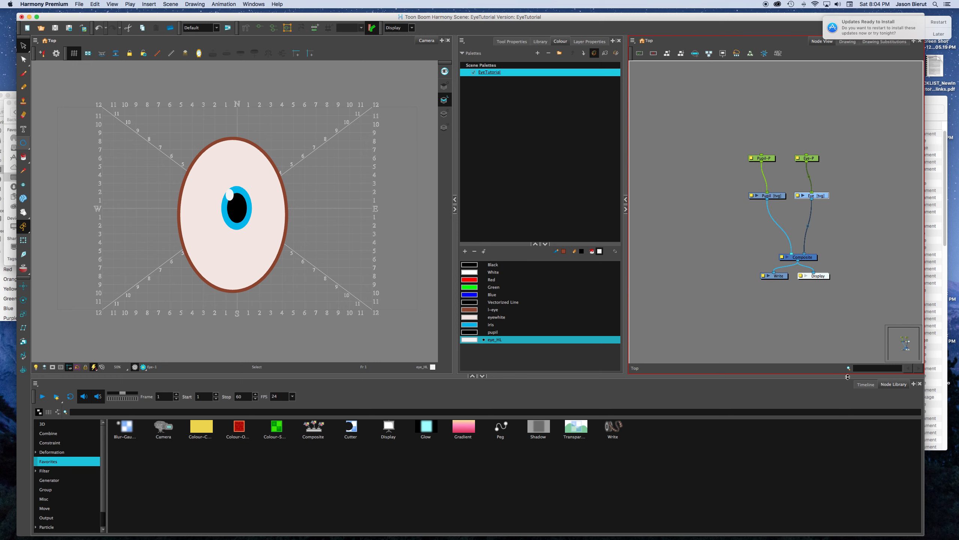
pyautogui.click(865, 385)
pyautogui.click(894, 384)
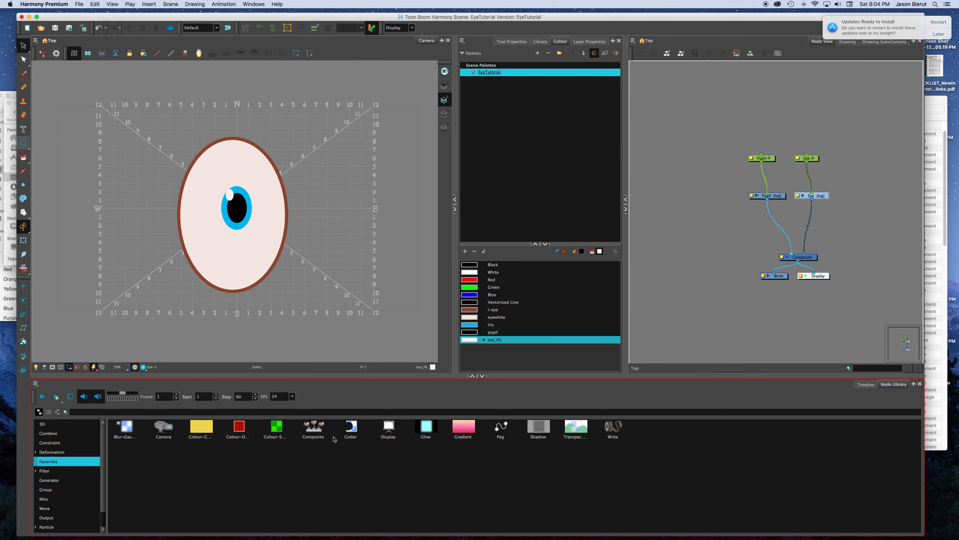
pyautogui.moveTo(350, 429); pyautogui.dragTo(703, 236)
# Step: Route Pupil through the Cutter to the Composite, and connect Eye to the Cutter's matte input instead of the Composite
pyautogui.moveTo(709, 128); pyautogui.dragTo(850, 118)
pyautogui.click(832, 172)
pyautogui.click(746, 183)
pyautogui.moveTo(713, 236); pyautogui.dragTo(813, 147)
pyautogui.scroll(5, 770, 206)
pyautogui.moveTo(738, 200); pyautogui.dragTo(692, 154)
pyautogui.moveTo(768, 218); pyautogui.dragTo(879, 89)
pyautogui.scroll(3, 832, 196)
pyautogui.scroll(-8, 833, 196)
pyautogui.moveTo(869, 140); pyautogui.dragTo(780, 194)
pyautogui.moveTo(783, 158); pyautogui.dragTo(741, 201)
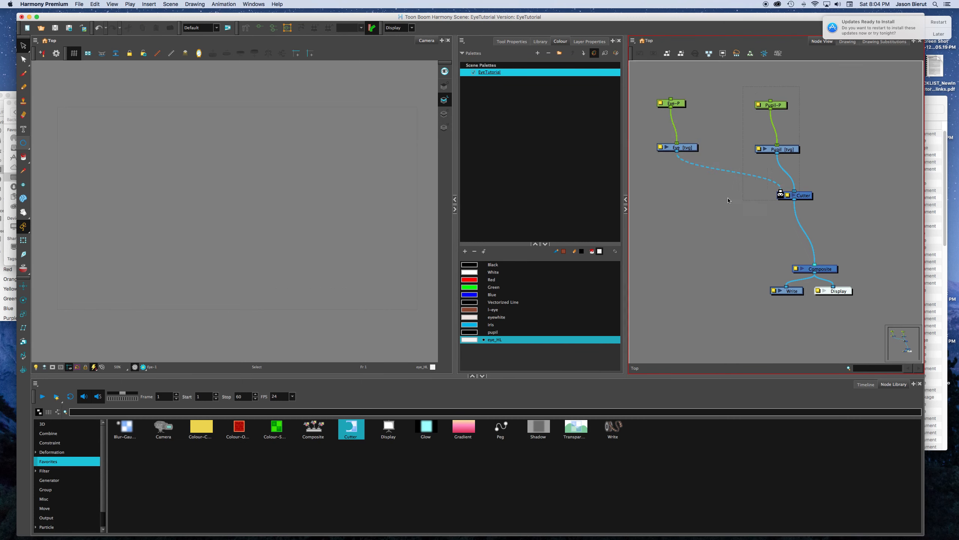
# Step: Arrange the Eye and Pupil nodes with their pegs on either side above the Cutter
pyautogui.moveTo(671, 196); pyautogui.dragTo(671, 196)
pyautogui.moveTo(780, 106); pyautogui.dragTo(830, 112)
pyautogui.click(866, 166)
pyautogui.moveTo(851, 201); pyautogui.dragTo(799, 198)
pyautogui.moveTo(823, 111); pyautogui.dragTo(823, 110)
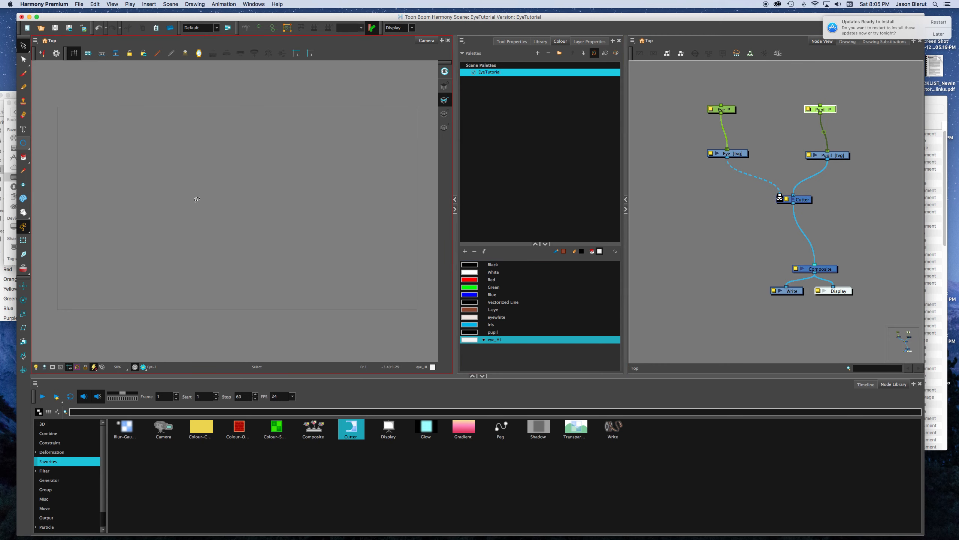
# Step: Move the Pupil peg sideways with the Transform tool until the pupil straddles the eye's right edge
pyautogui.click(24, 241)
pyautogui.moveTo(233, 217); pyautogui.dragTo(297, 212)
pyautogui.press('super+z')
pyautogui.press('super+z')
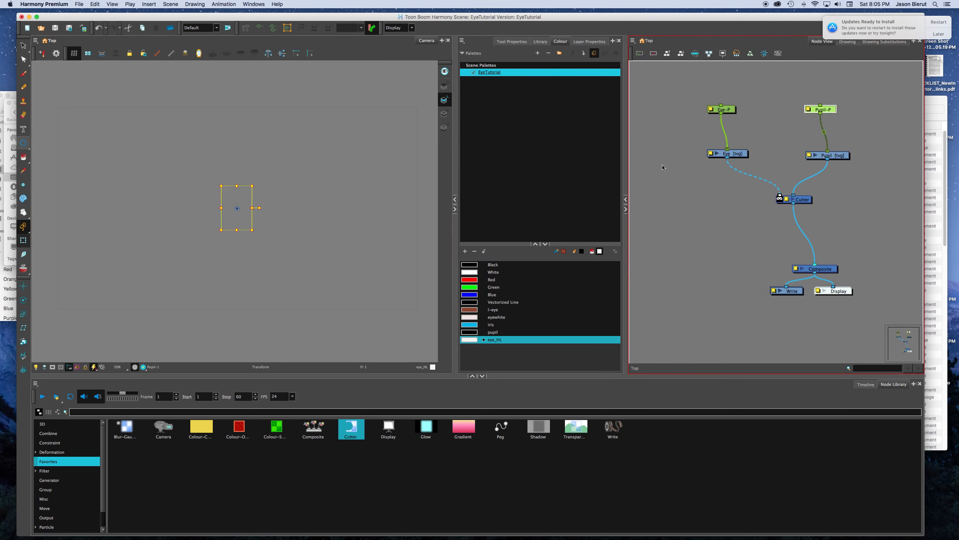
pyautogui.moveTo(239, 211)
pyautogui.mouseDown()
pyautogui.moveTo(302, 211)
pyautogui.moveTo(290, 213)
pyautogui.mouseUp()
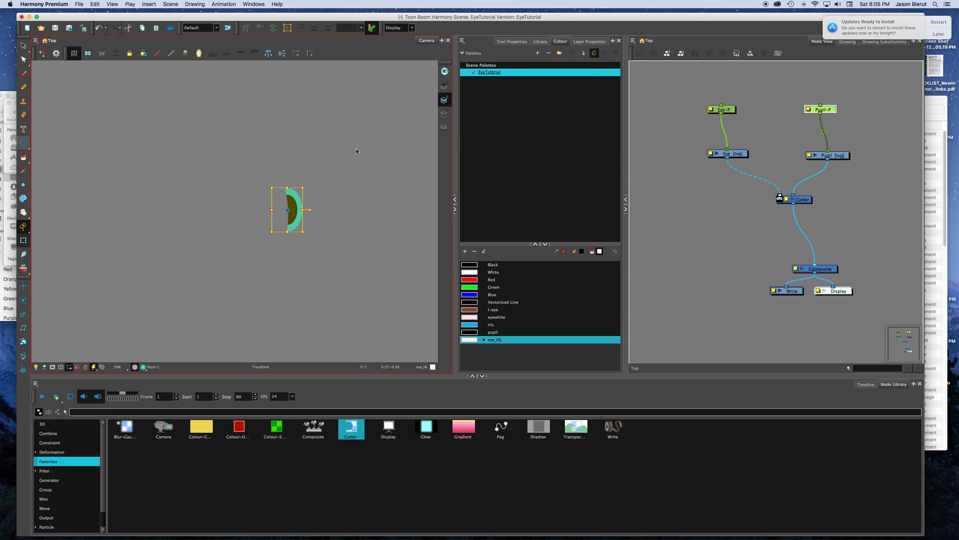
# Step: Connect the Eye drawing node directly to the Composite as well, layered behind the Cutter's output
pyautogui.click(674, 199)
pyautogui.moveTo(718, 208); pyautogui.dragTo(731, 57)
pyautogui.click(733, 174)
pyautogui.click(841, 172)
pyautogui.click(746, 214)
pyautogui.moveTo(728, 175); pyautogui.dragTo(822, 282)
pyautogui.click(740, 174)
pyautogui.click(749, 164)
pyautogui.click(743, 173)
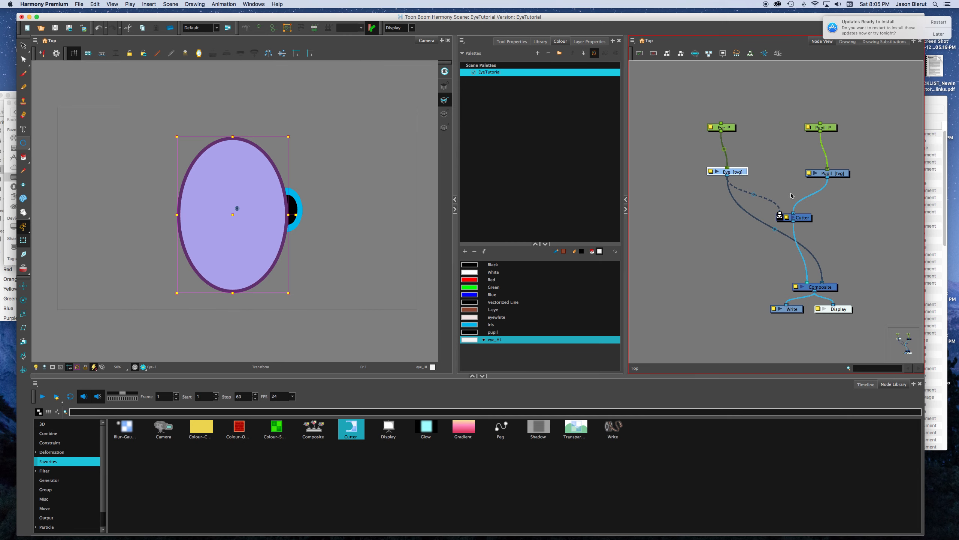
# Step: Invert the Cutter's matte while the Pupil peg is selected
pyautogui.click(775, 155)
pyautogui.click(787, 215)
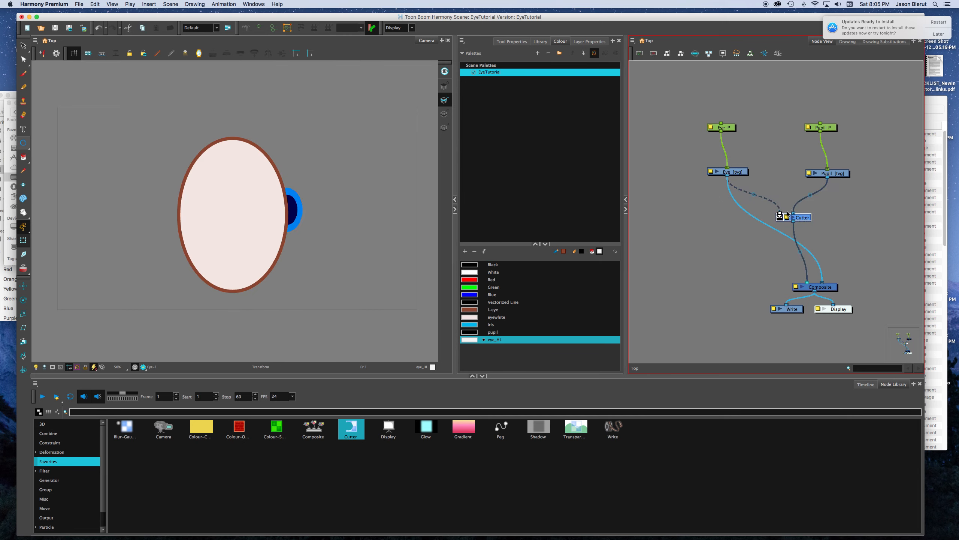
pyautogui.click(807, 127)
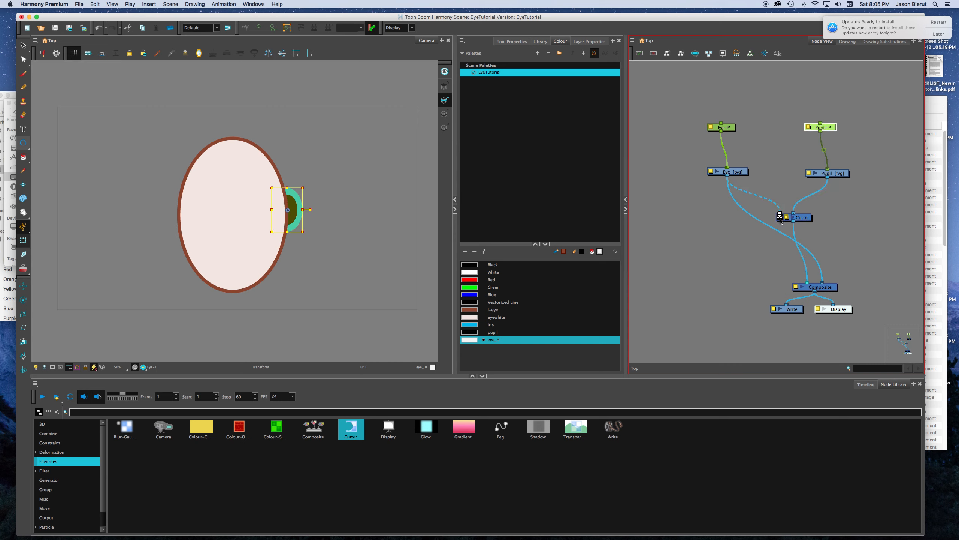
pyautogui.scroll(10, 780, 219)
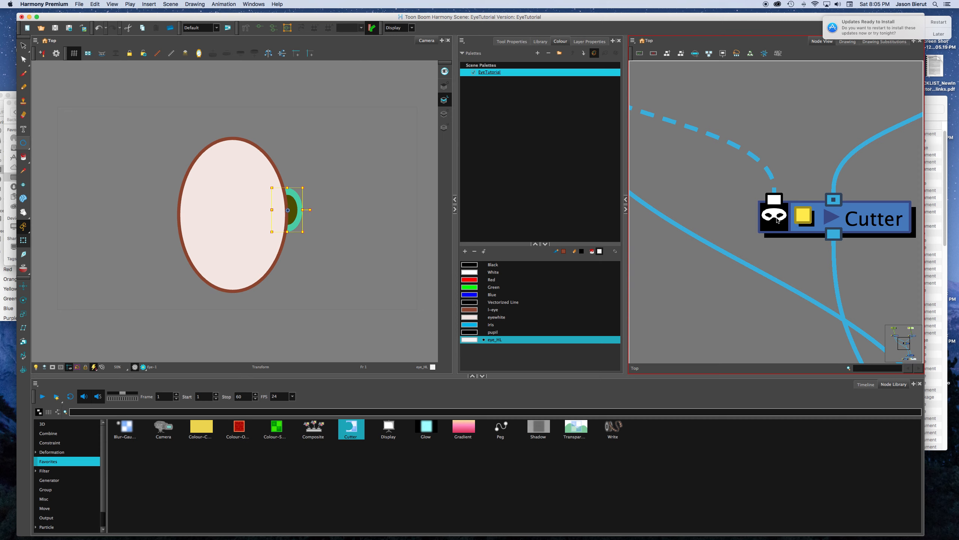
pyautogui.click(777, 220)
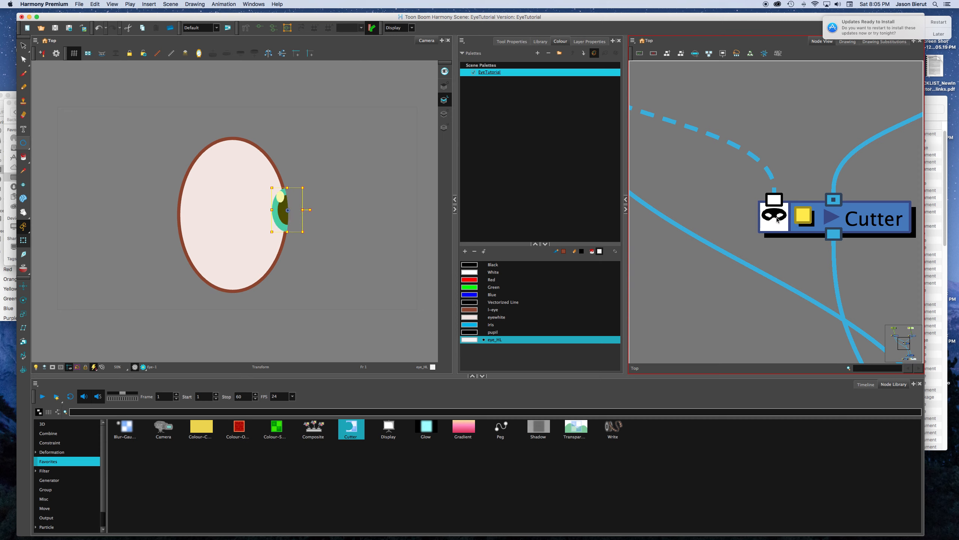
# Step: Toggle the Cutter's matte inversion off and back on to compare the pupil masked outside and inside the eye shape
pyautogui.click(777, 220)
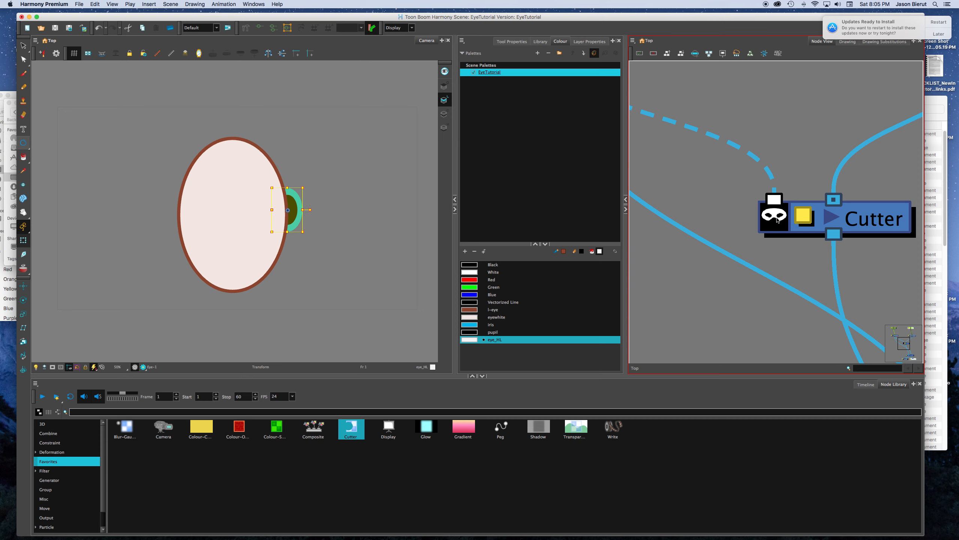
pyautogui.click(777, 220)
pyautogui.click(777, 220)
pyautogui.click(776, 220)
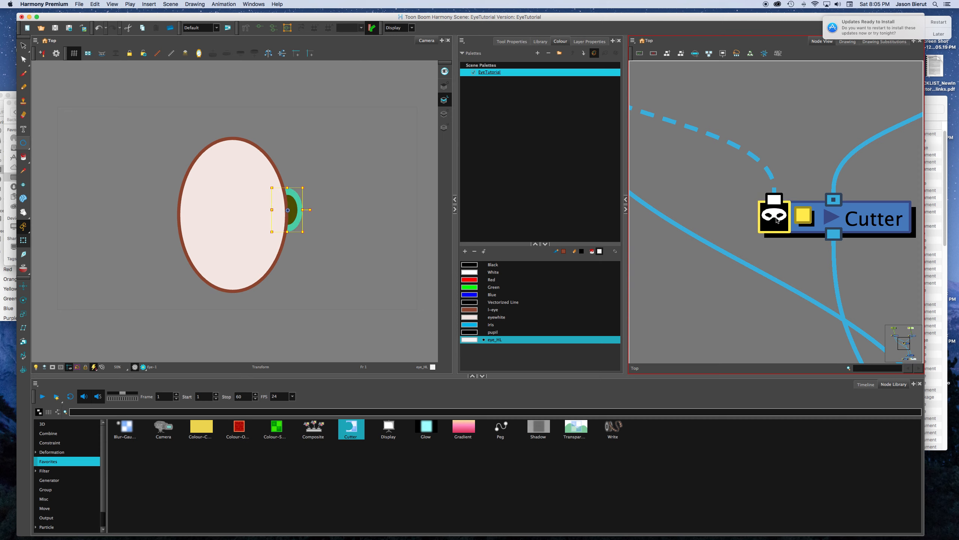
# Step: Reposition the Pupil peg at the eye's right edge so the pupil overlaps the brown outline, and inspect the overlap up close
pyautogui.click(783, 169)
pyautogui.scroll(-5, 783, 169)
pyautogui.click(845, 87)
pyautogui.moveTo(281, 215)
pyautogui.mouseDown()
pyautogui.moveTo(177, 214)
pyautogui.moveTo(235, 159)
pyautogui.moveTo(209, 280)
pyautogui.moveTo(277, 199)
pyautogui.moveTo(270, 212)
pyautogui.mouseUp()
pyautogui.scroll(4, 273, 187)
pyautogui.scroll(-2, 273, 187)
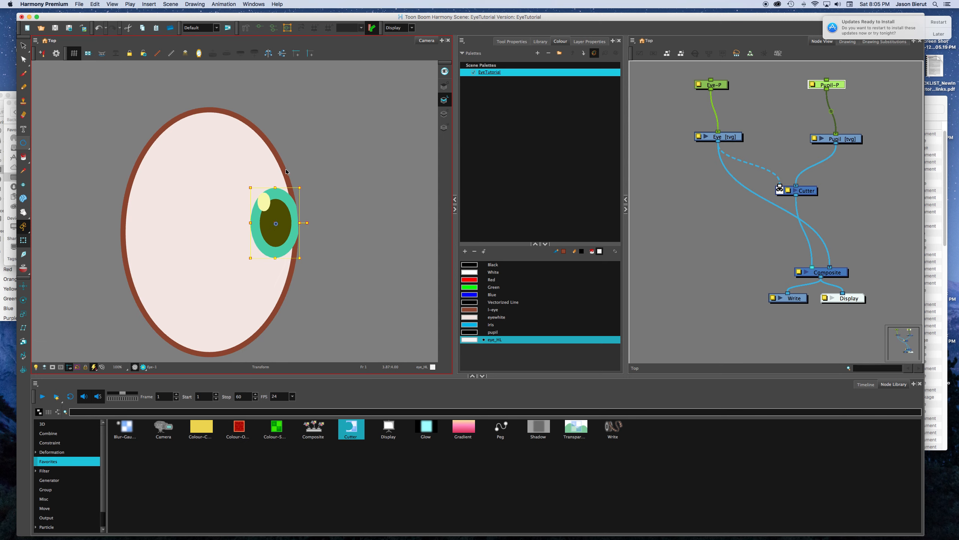
pyautogui.moveTo(290, 225); pyautogui.dragTo(303, 226)
pyautogui.scroll(3, 283, 165)
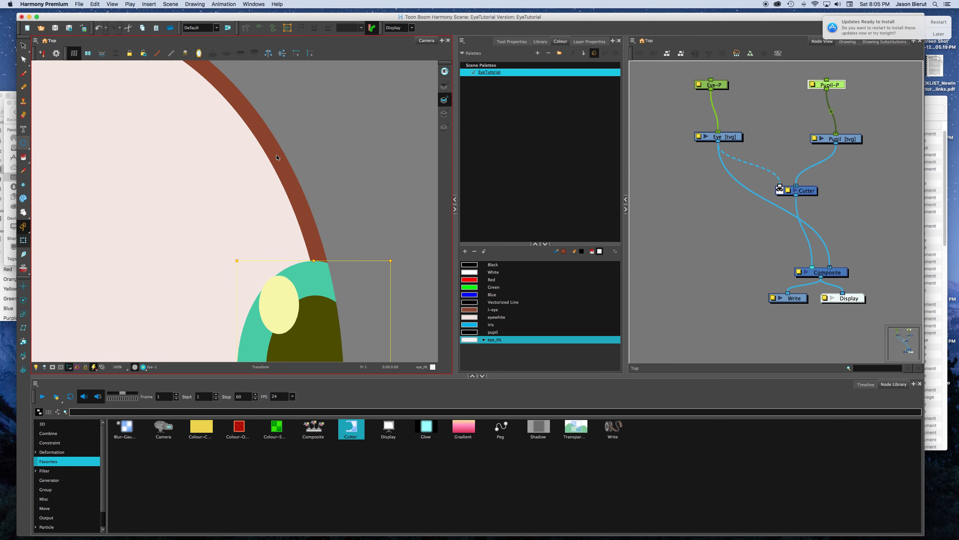
pyautogui.click(326, 189)
# Step: Find the Line-Art node in the node library, add it, and connect it between the Eye drawing and the Composite, in front of the Cutter
pyautogui.click(308, 449)
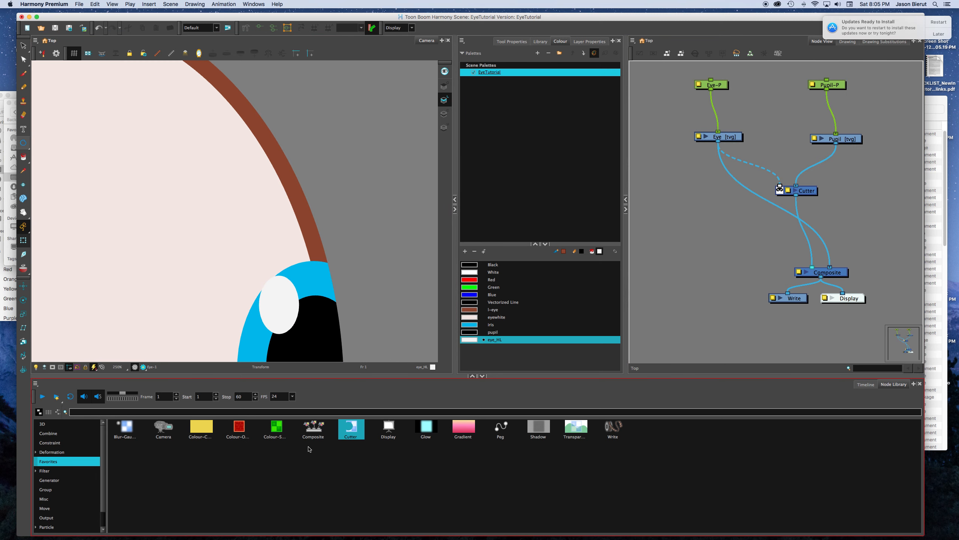
pyautogui.click(144, 411)
pyautogui.write('line')
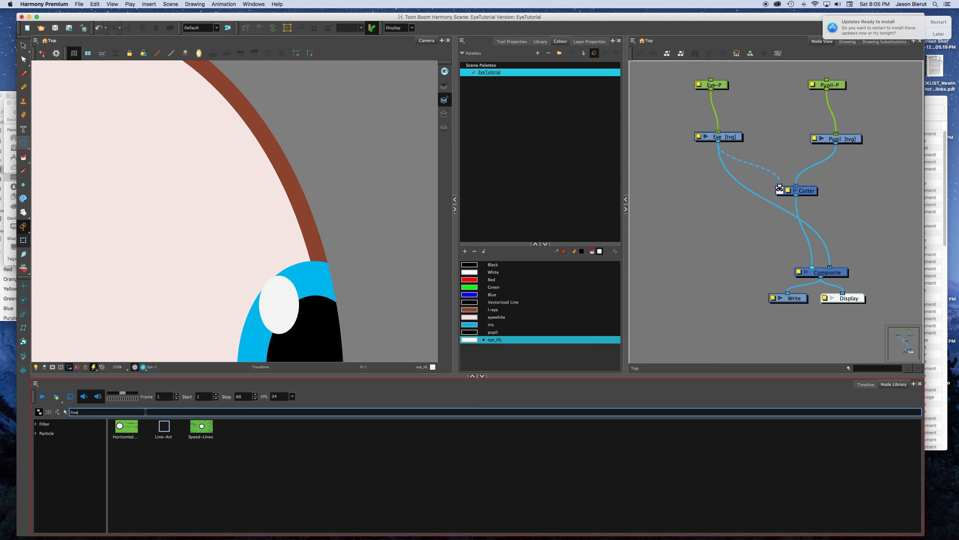
pyautogui.moveTo(163, 426); pyautogui.dragTo(680, 198)
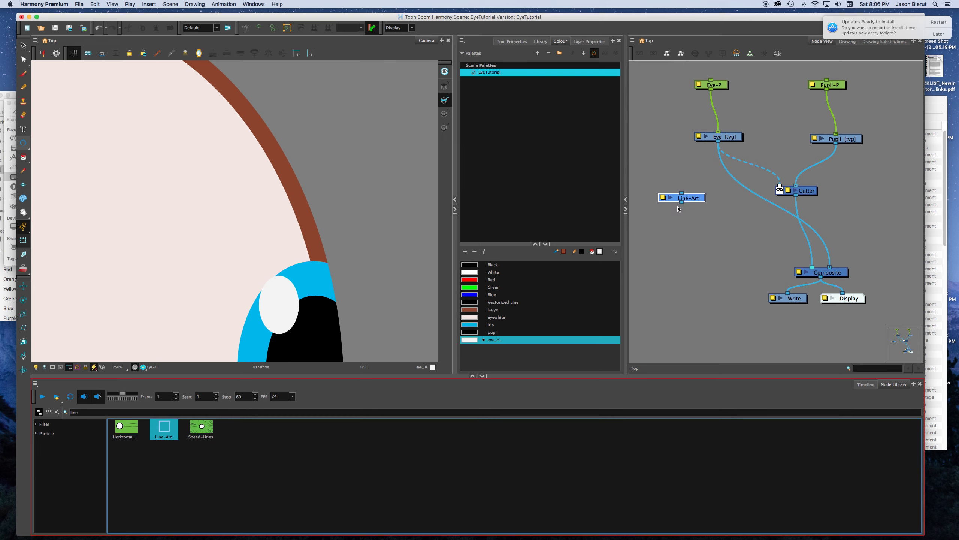
pyautogui.moveTo(718, 141); pyautogui.dragTo(798, 272)
# Step: Move the Pupil peg around the eye, ending at the lower right edge, to test the masking beneath the outline
pyautogui.scroll(-3, 392, 241)
pyautogui.moveTo(365, 169); pyautogui.dragTo(343, 81)
pyautogui.scroll(2, 820, 171)
pyautogui.scroll(-4, 820, 170)
pyautogui.click(826, 108)
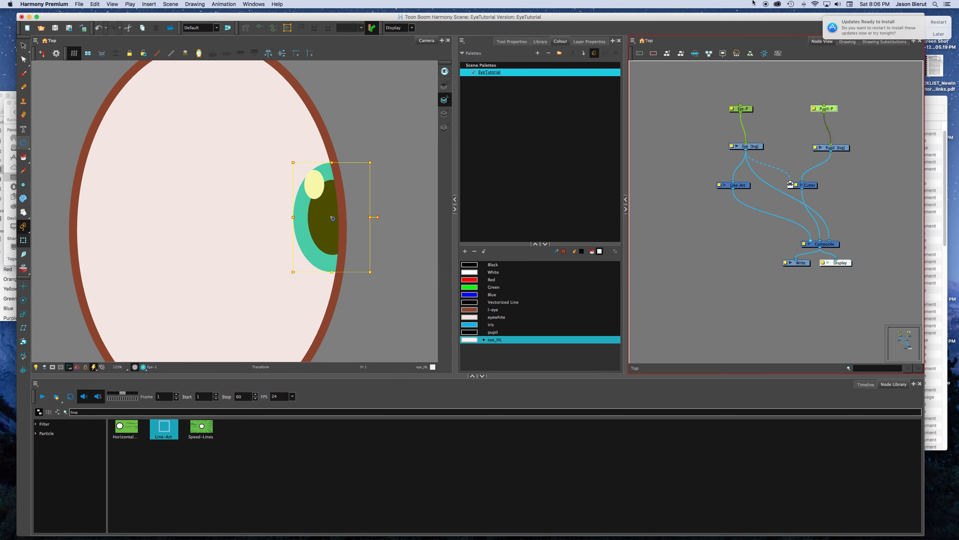
pyautogui.click(324, 223)
pyautogui.moveTo(326, 185); pyautogui.dragTo(260, 220)
pyautogui.scroll(-3, 261, 254)
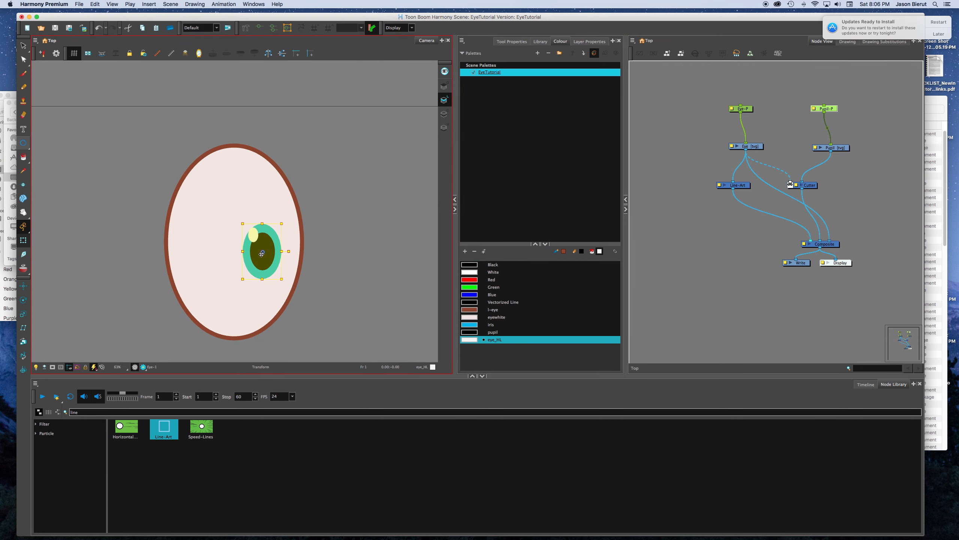
pyautogui.scroll(-2, 261, 254)
pyautogui.moveTo(259, 254); pyautogui.dragTo(288, 272)
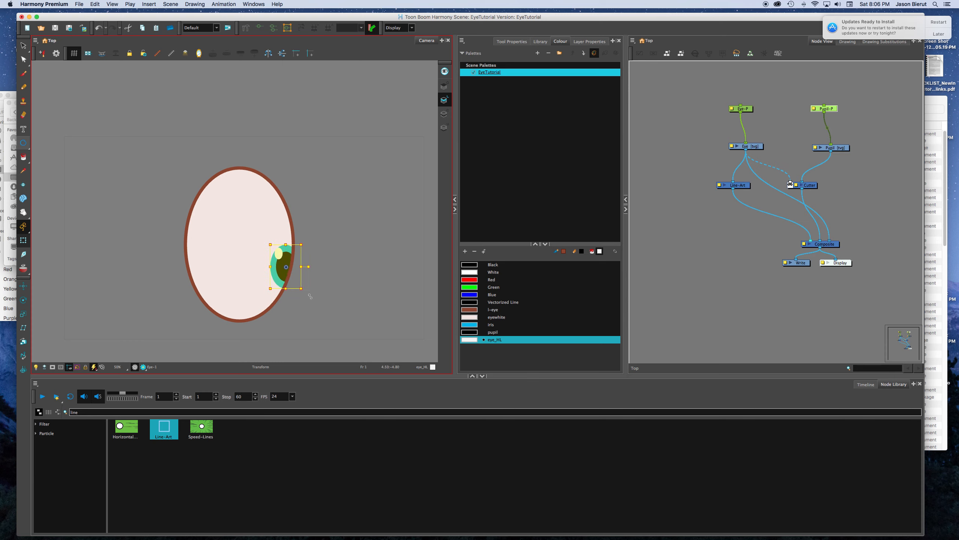
# Step: Disconnect the Eye drawing's direct link to the Composite, leaving it routed only through the Line-Art node
pyautogui.click(665, 261)
pyautogui.scroll(4, 731, 165)
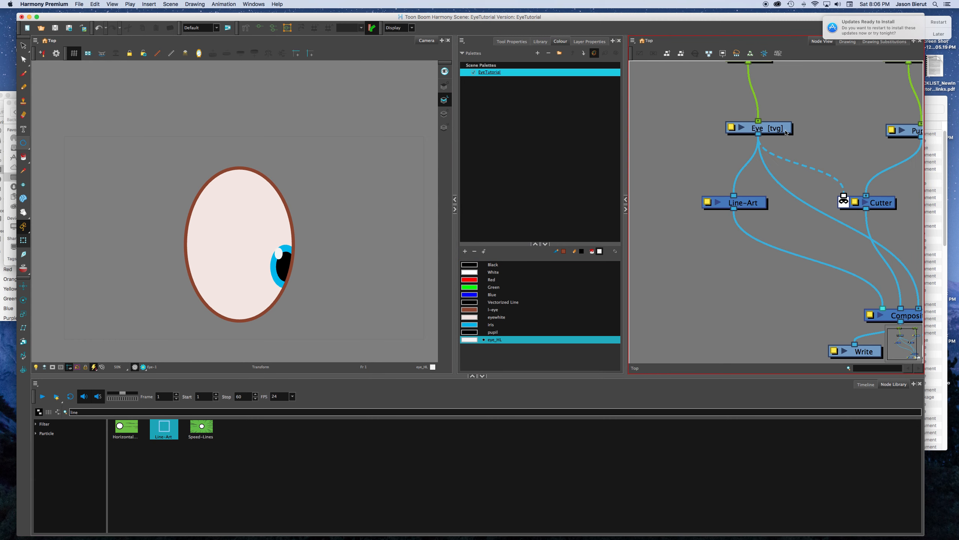
pyautogui.scroll(-3, 687, 172)
pyautogui.moveTo(742, 144); pyautogui.dragTo(748, 141)
pyautogui.moveTo(829, 254); pyautogui.dragTo(740, 146)
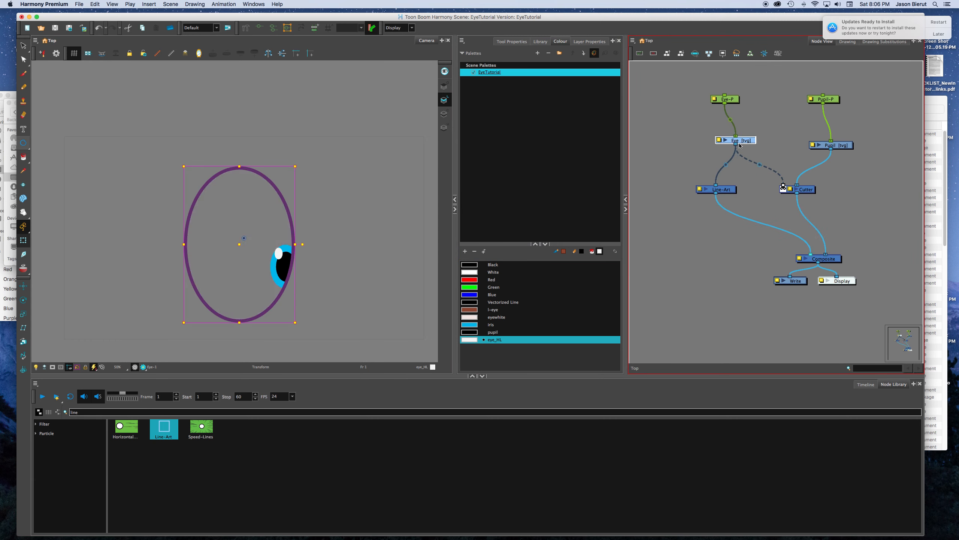
# Step: Disconnect Line-Art from the Composite and reconnect the Eye drawing directly to the Composite behind the Cutter
pyautogui.moveTo(727, 210); pyautogui.dragTo(724, 211)
pyautogui.moveTo(736, 144); pyautogui.dragTo(830, 254)
pyautogui.moveTo(783, 187); pyautogui.dragTo(795, 188)
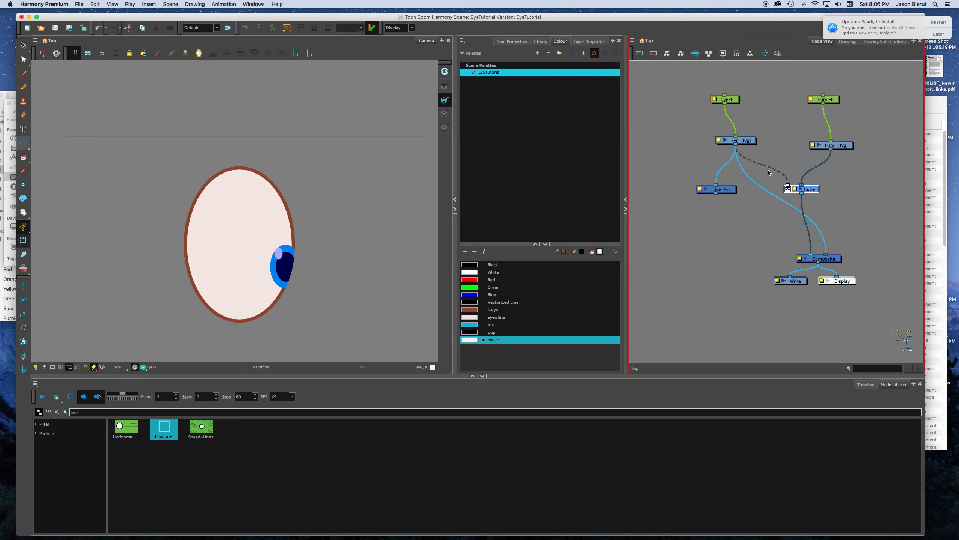
pyautogui.click(842, 147)
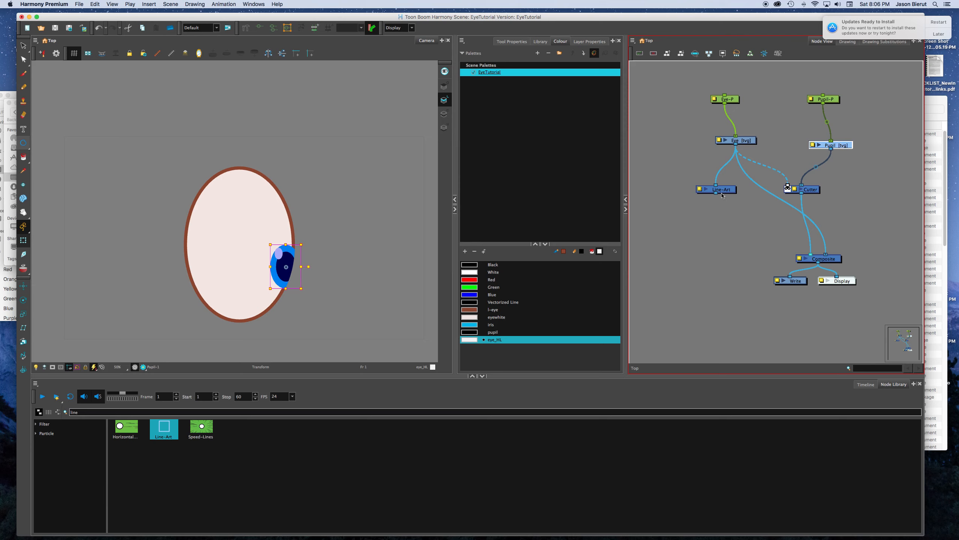
# Step: Reconnect the Line-Art node's output to the Composite in front of the Cutter
pyautogui.moveTo(717, 193); pyautogui.dragTo(797, 253)
pyautogui.click(843, 287)
pyautogui.moveTo(847, 284)
pyautogui.mouseDown()
pyautogui.moveTo(738, 262)
pyautogui.moveTo(731, 226)
pyautogui.moveTo(753, 164)
pyautogui.moveTo(837, 177)
pyautogui.moveTo(876, 170)
pyautogui.moveTo(823, 218)
pyautogui.moveTo(813, 188)
pyautogui.moveTo(821, 218)
pyautogui.moveTo(757, 176)
pyautogui.moveTo(739, 208)
pyautogui.moveTo(886, 303)
pyautogui.moveTo(849, 286)
pyautogui.mouseUp()
pyautogui.click(706, 299)
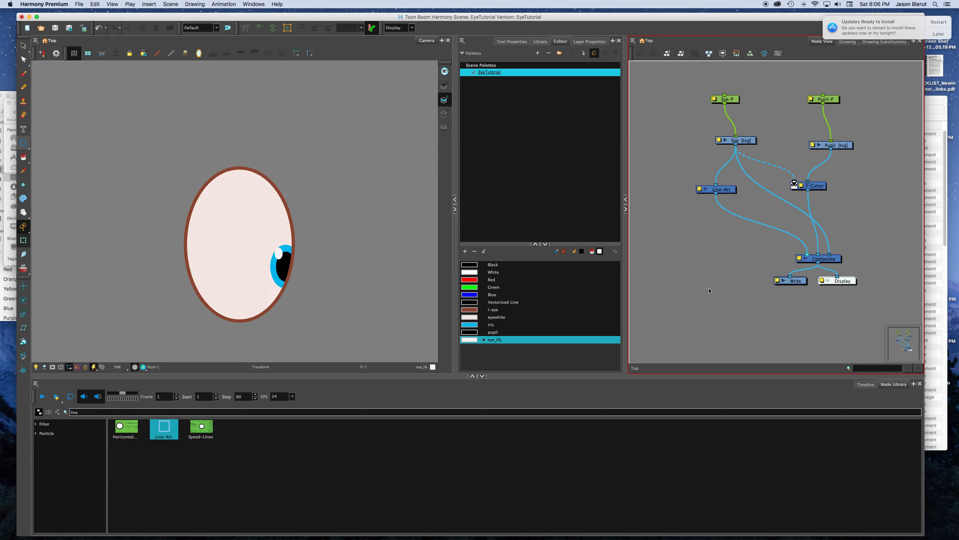
# Step: Check the Eye peg, try moving the Pupil peg's pivot point away from the pupil, and undo the move
pyautogui.moveTo(736, 99); pyautogui.dragTo(742, 104)
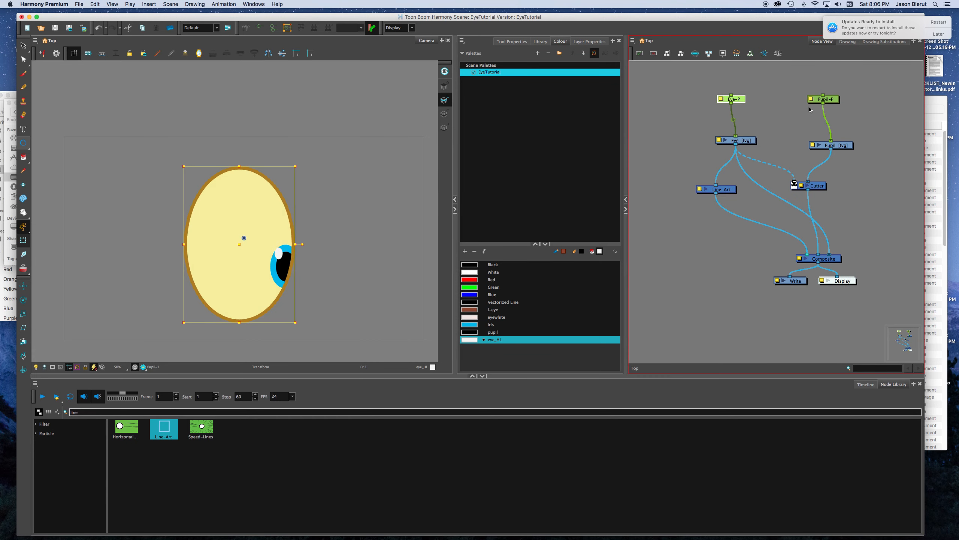
pyautogui.click(496, 235)
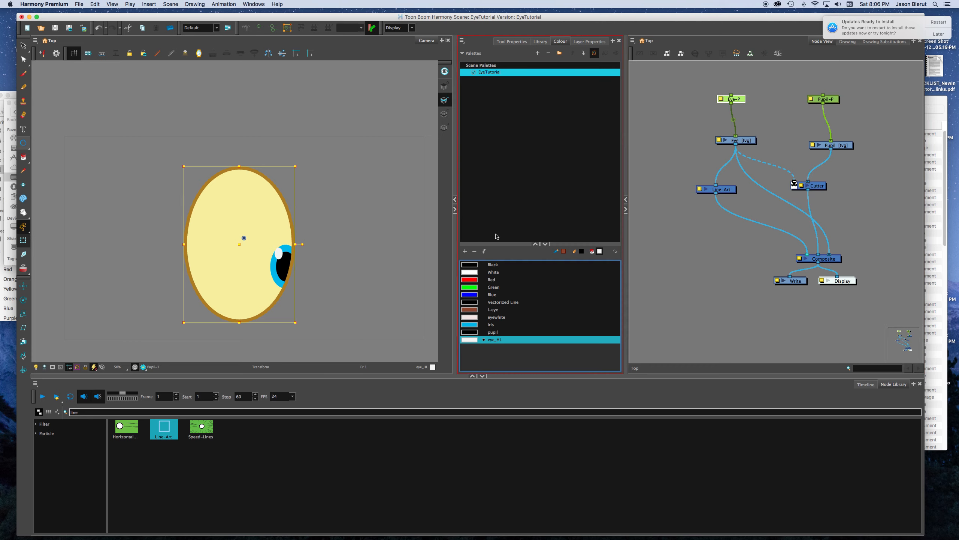
pyautogui.click(837, 114)
pyautogui.click(828, 99)
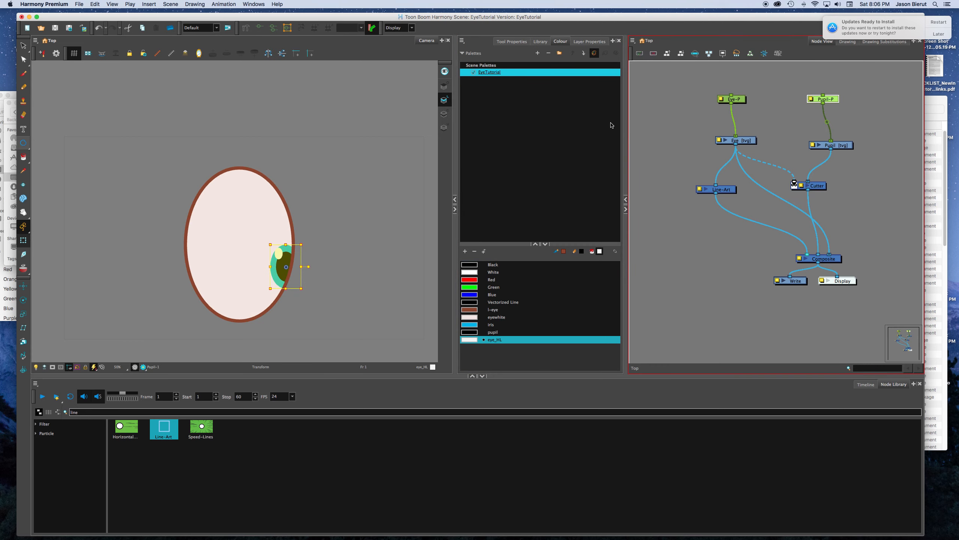
pyautogui.moveTo(287, 267); pyautogui.dragTo(28, 520)
pyautogui.press('super+z')
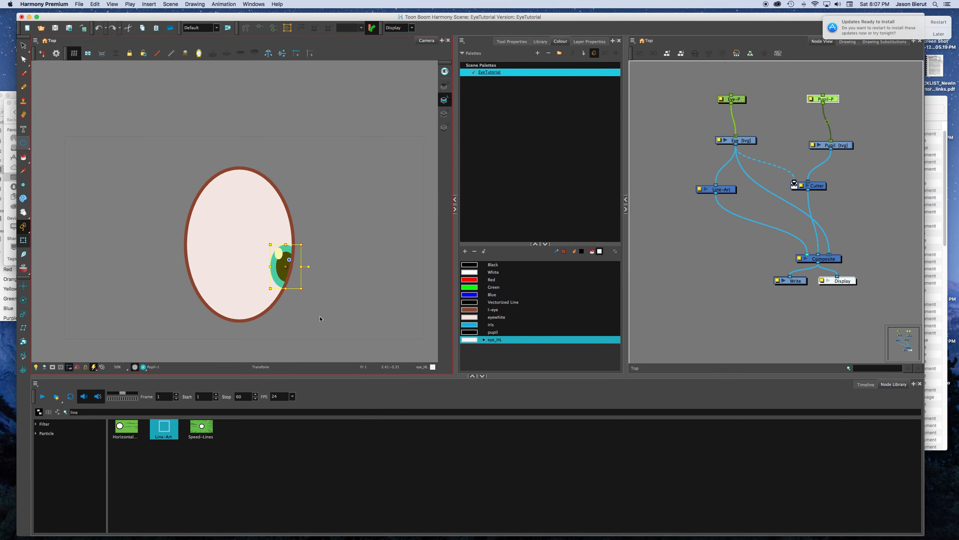